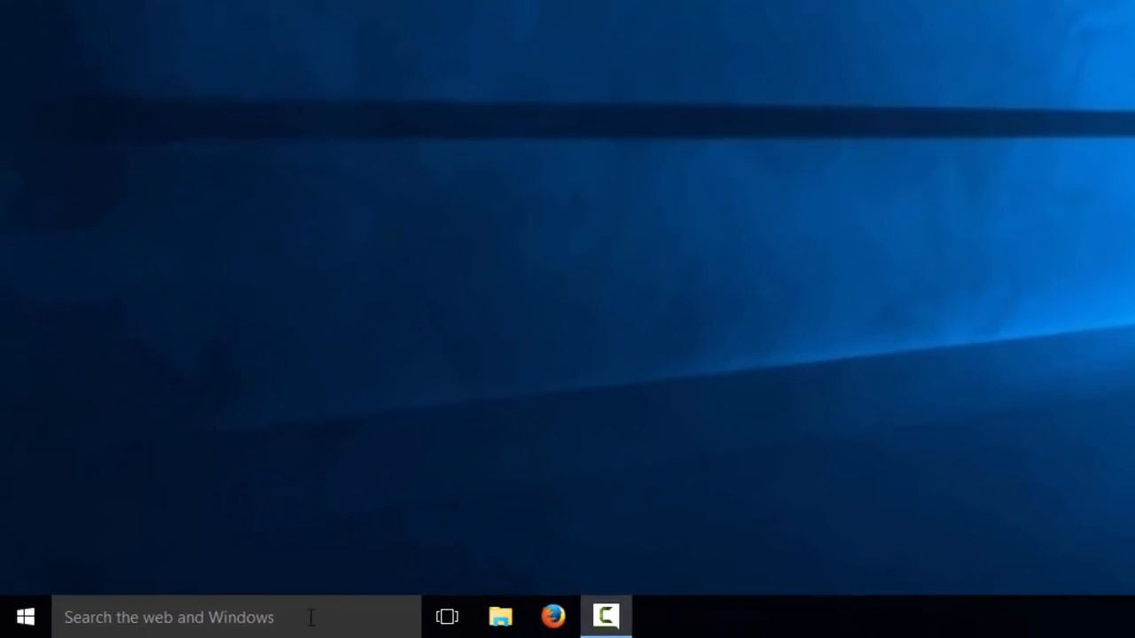
# - Look over the Windows Update settings page and its advanced options, then close it
pyautogui.click(303, 617)
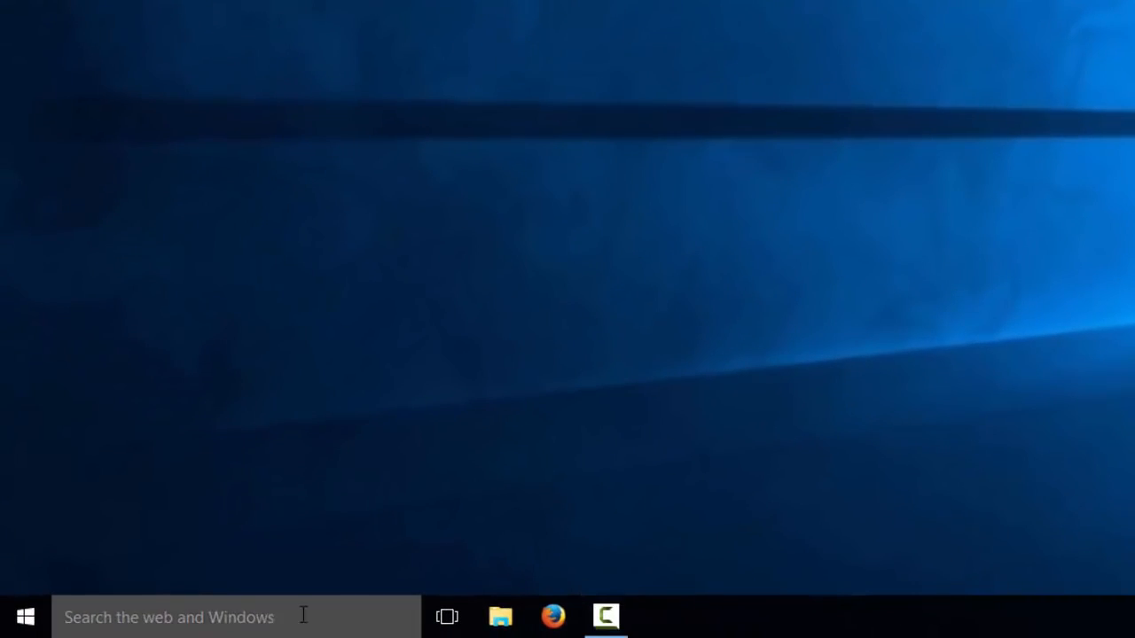
pyautogui.write('windows updates')
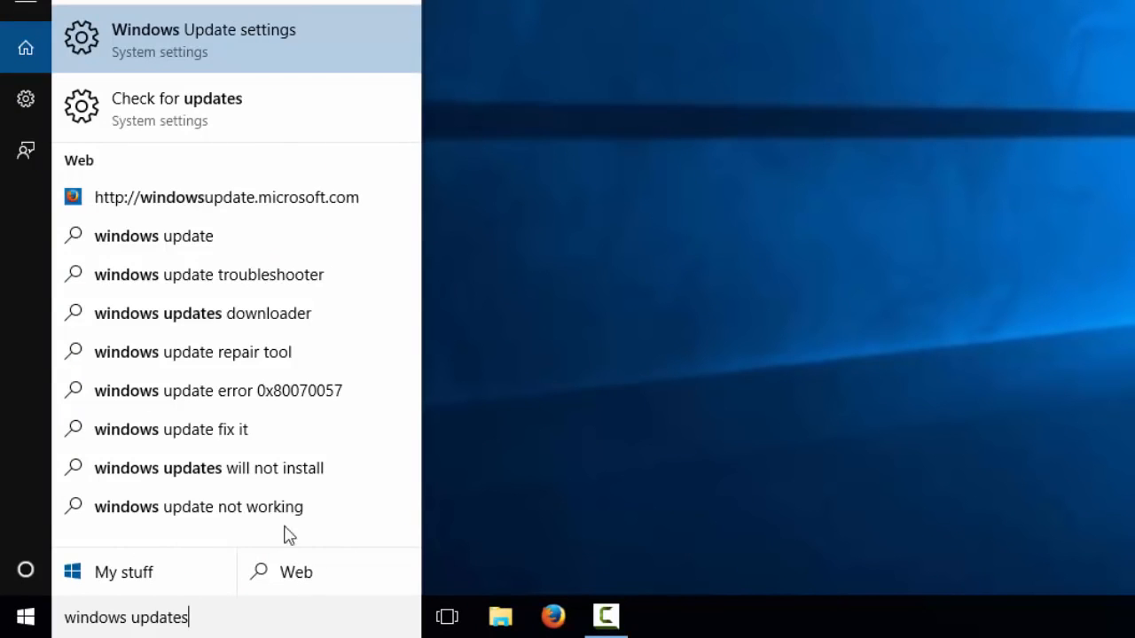
pyautogui.click(210, 104)
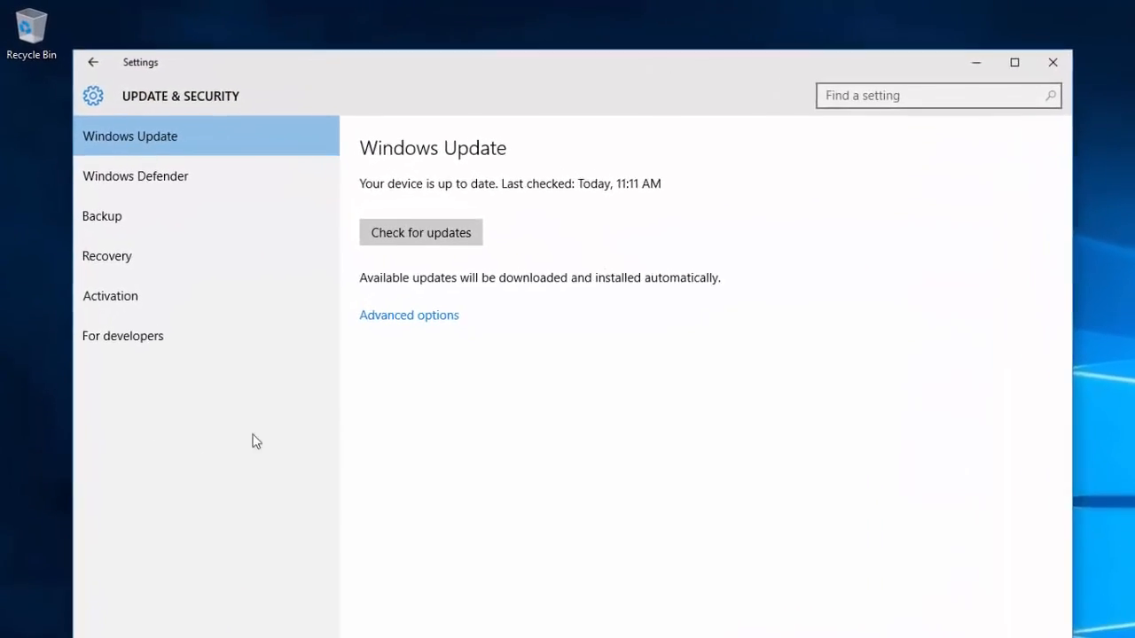
pyautogui.click(383, 316)
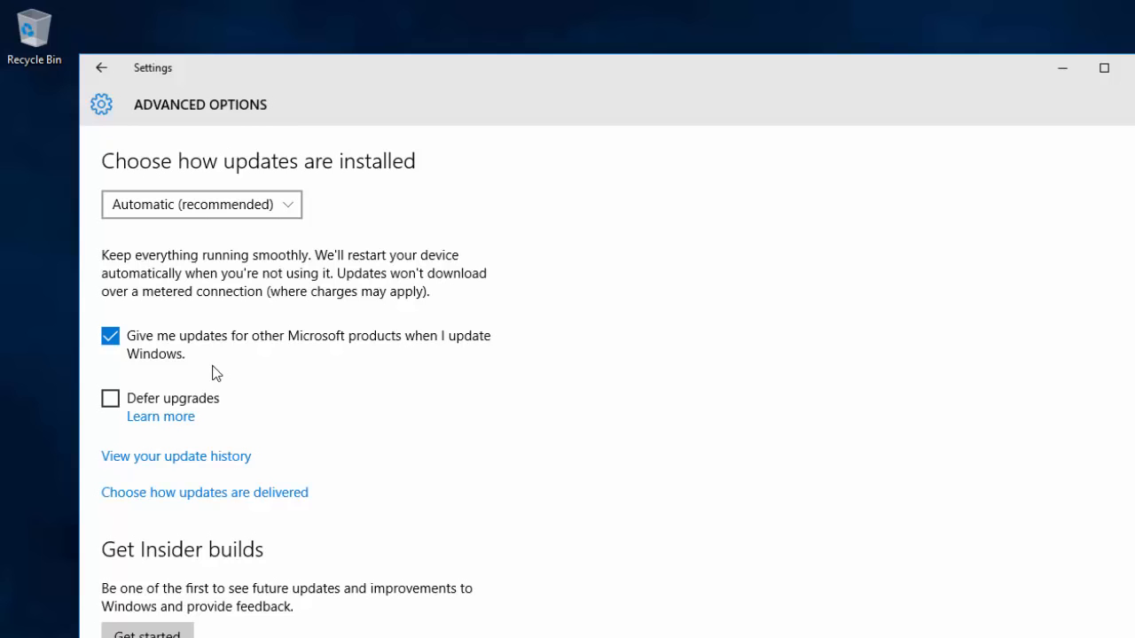
pyautogui.click(101, 68)
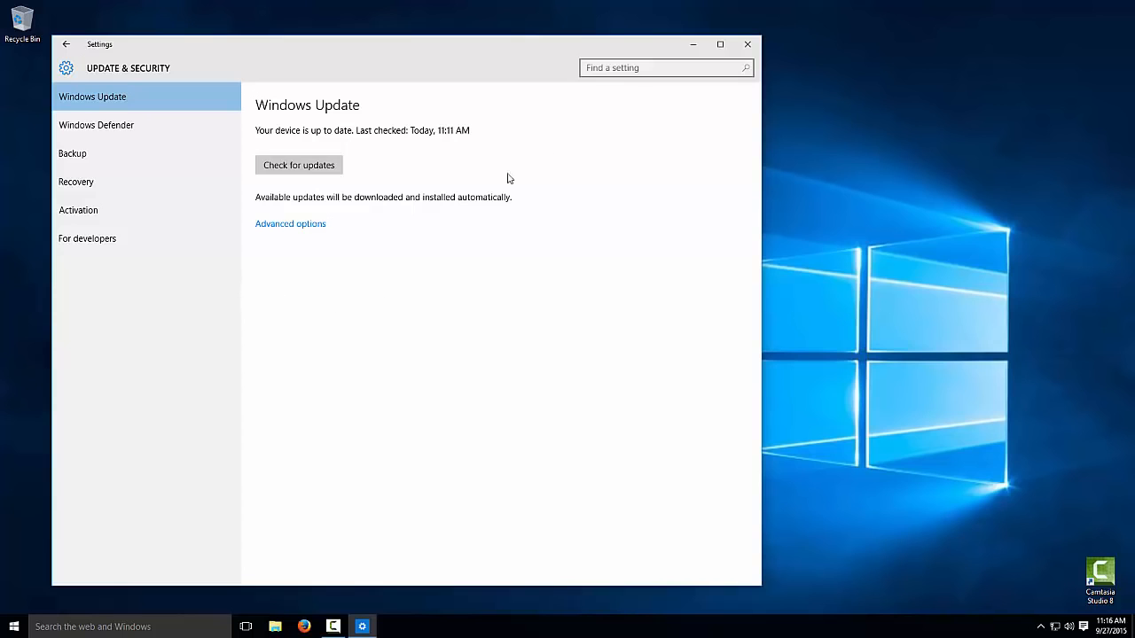
pyautogui.click(746, 46)
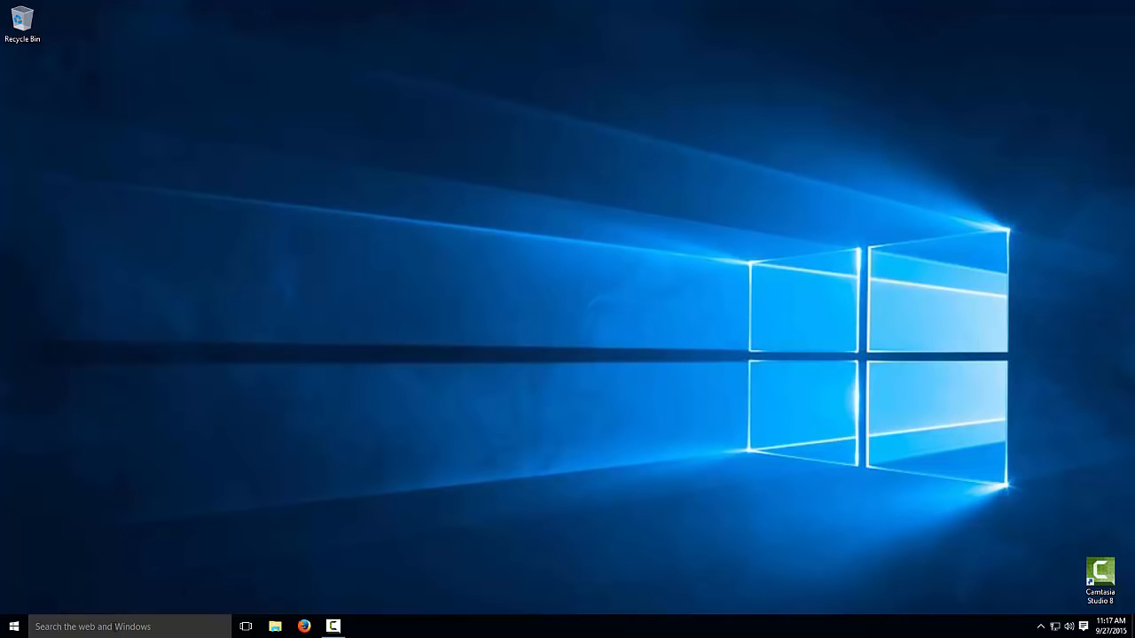
# - Turn on .NET Framework 3.5 in Windows Features, downloading its files from Windows Update
pyautogui.click(115, 627)
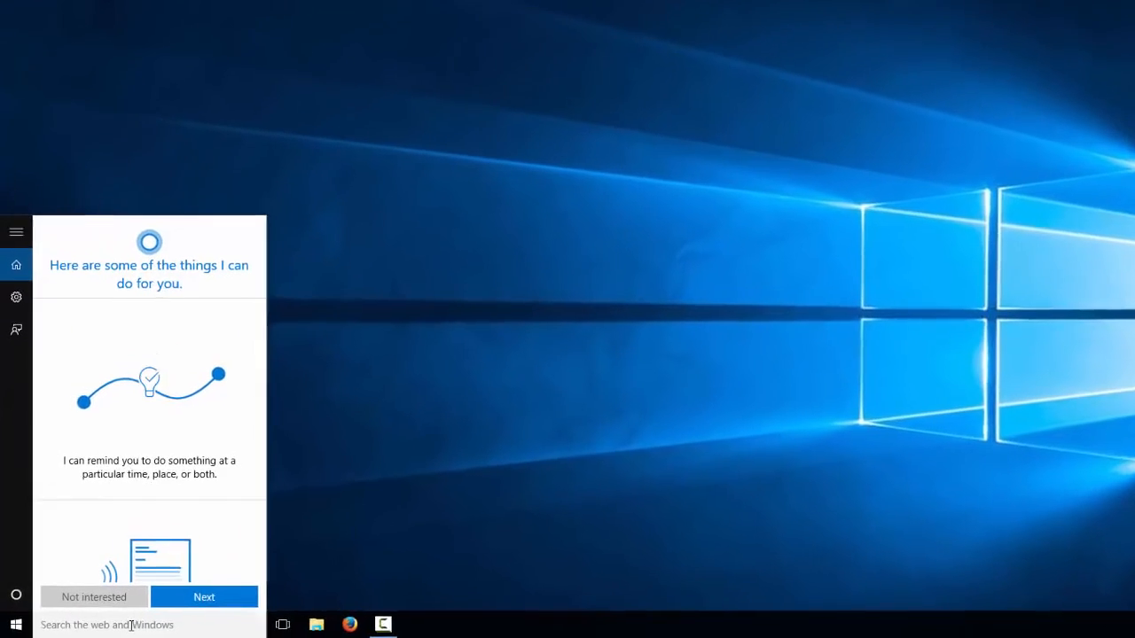
pyautogui.write('windows features')
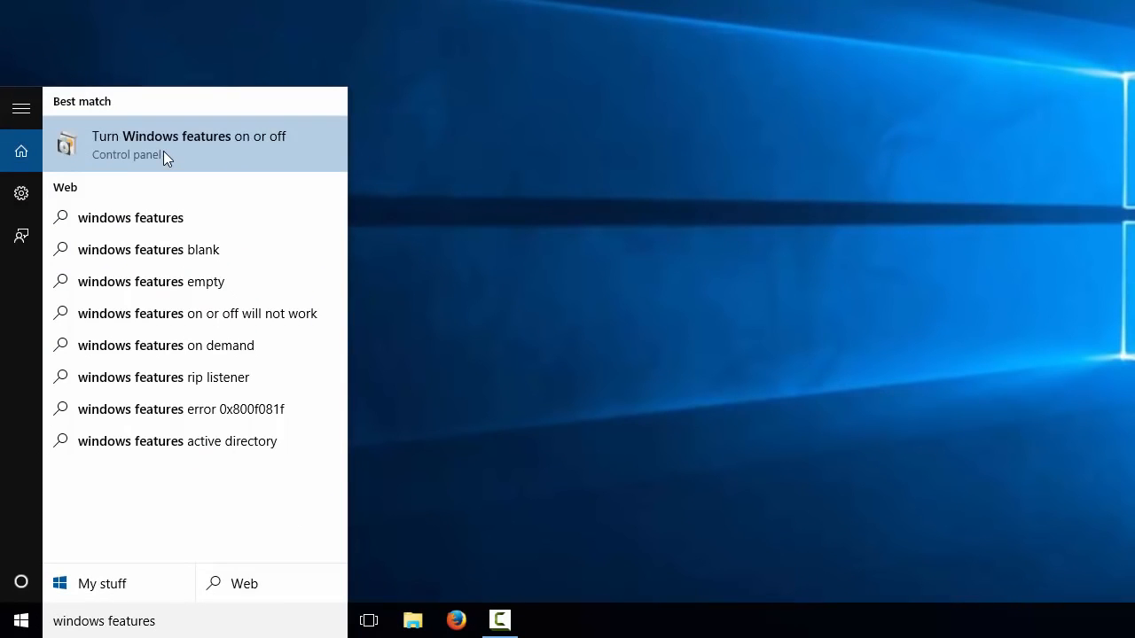
pyautogui.click(156, 149)
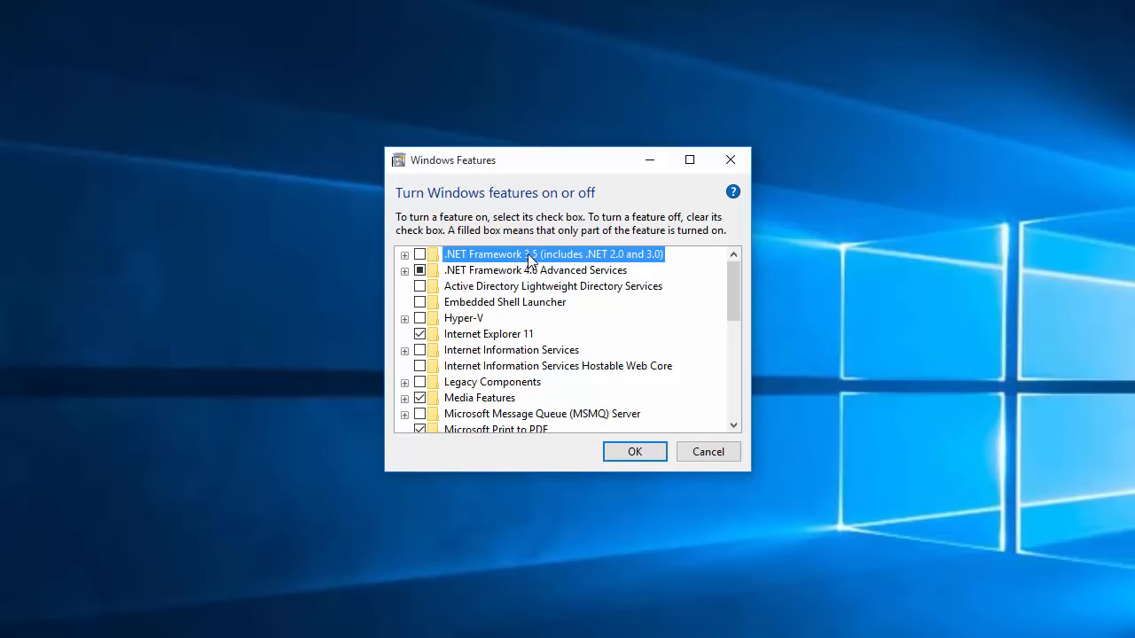
pyautogui.click(420, 255)
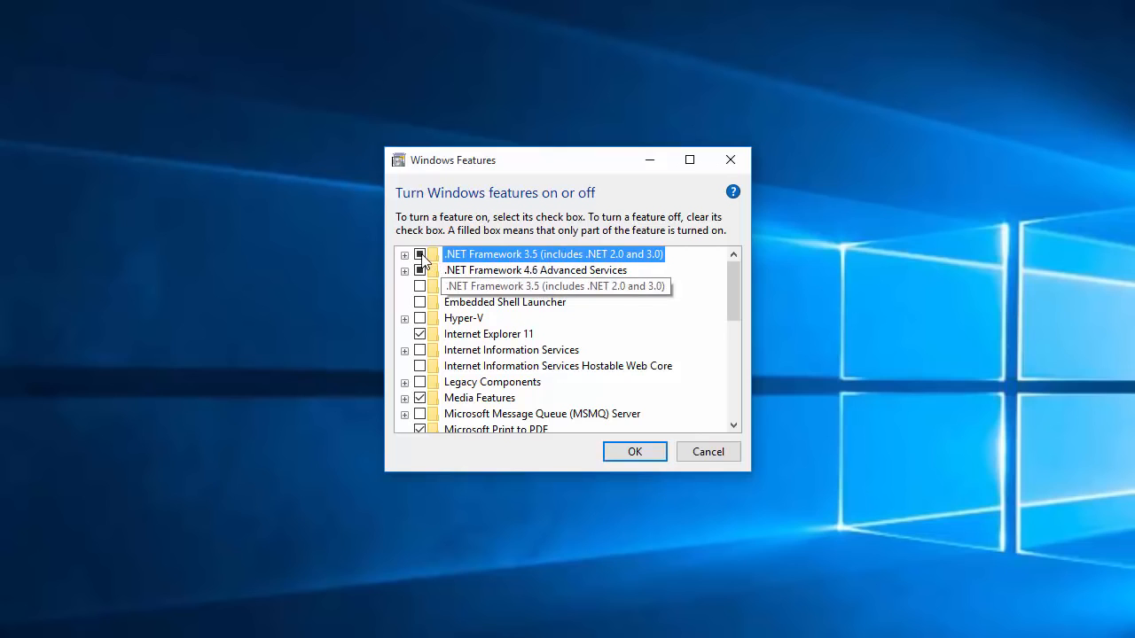
pyautogui.click(614, 455)
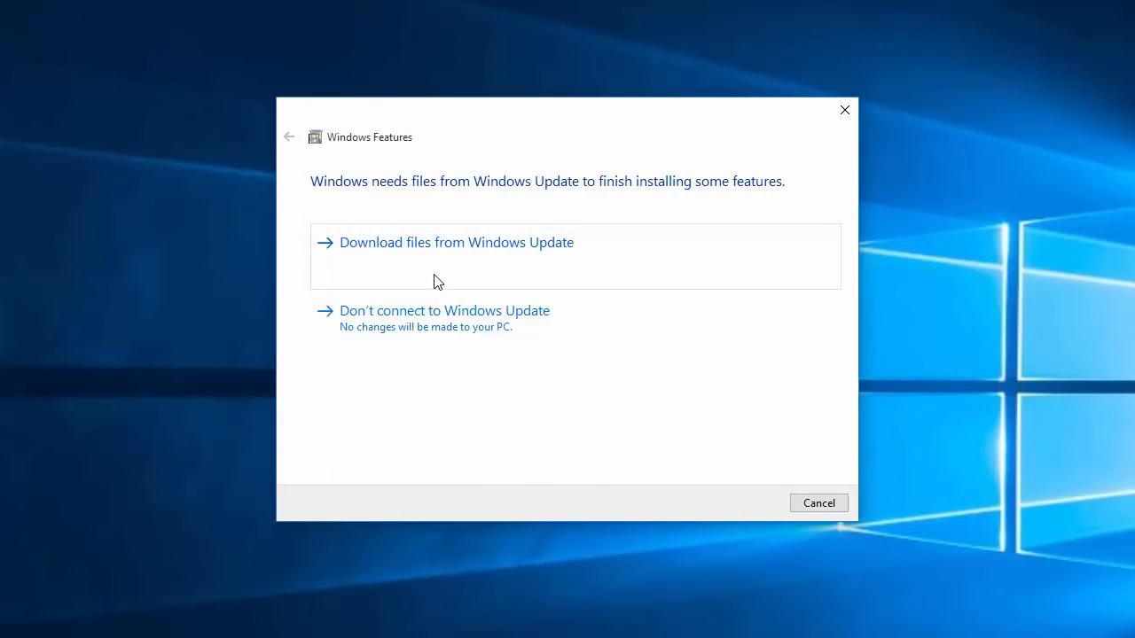
pyautogui.click(383, 250)
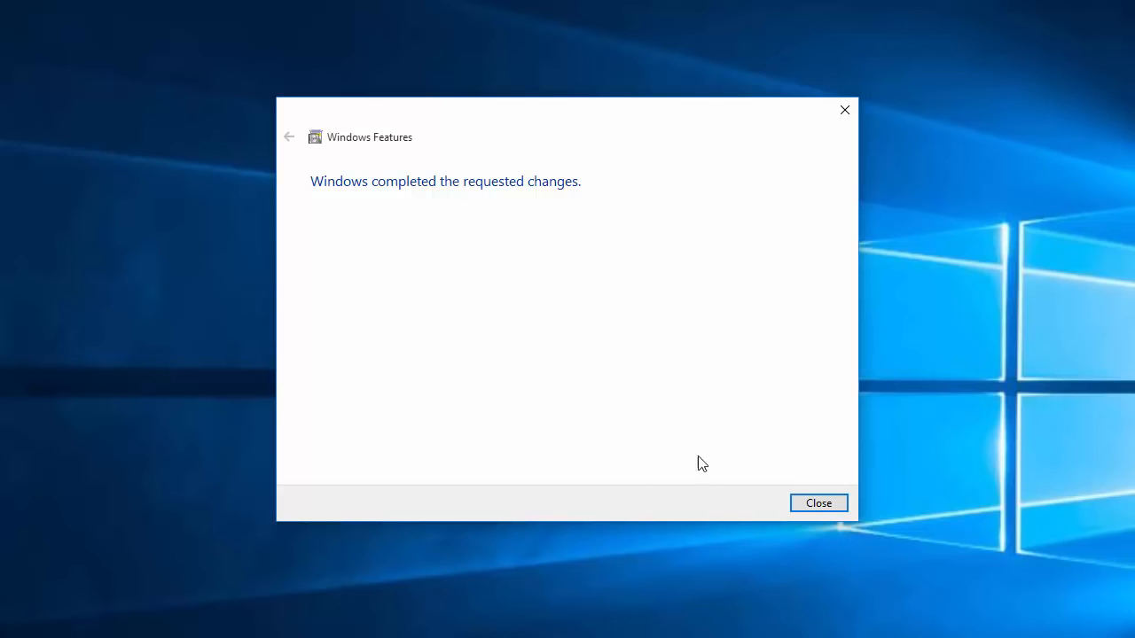
pyautogui.click(821, 506)
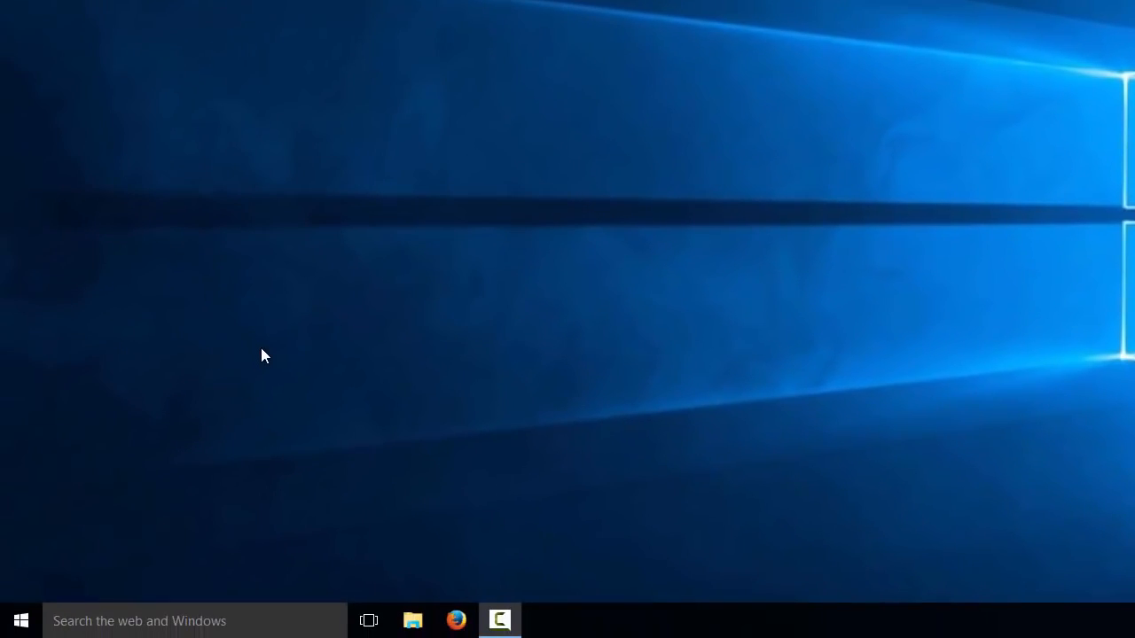
# - Run setup from the DVD Drive (D:) SQL2014_x64_ENU disc in File Explorer
pyautogui.click(413, 620)
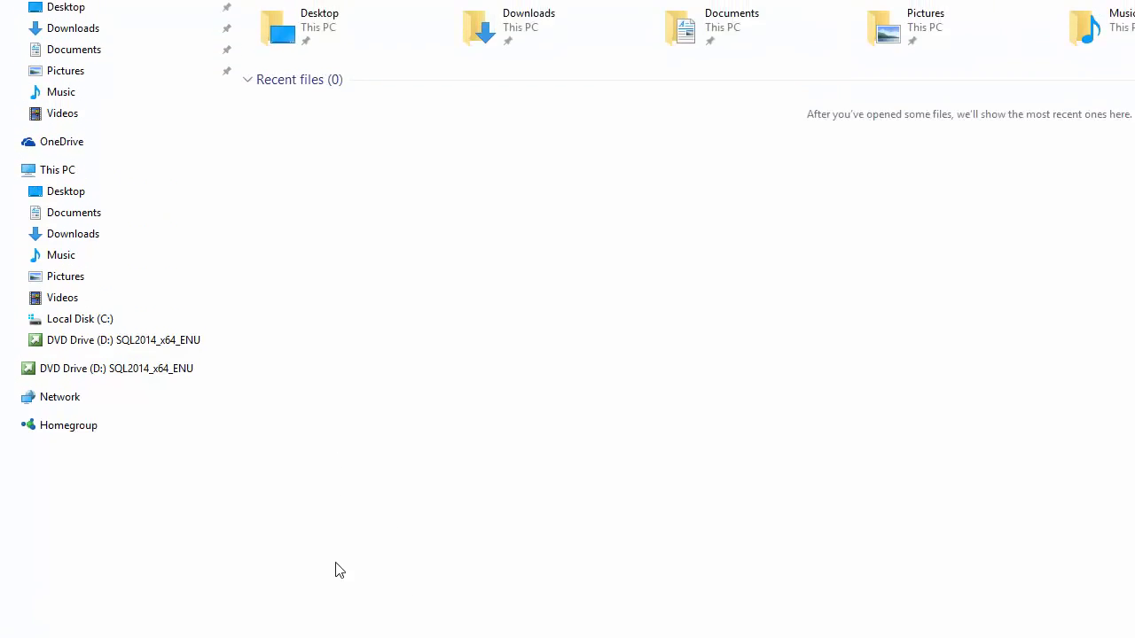
pyautogui.click(151, 183)
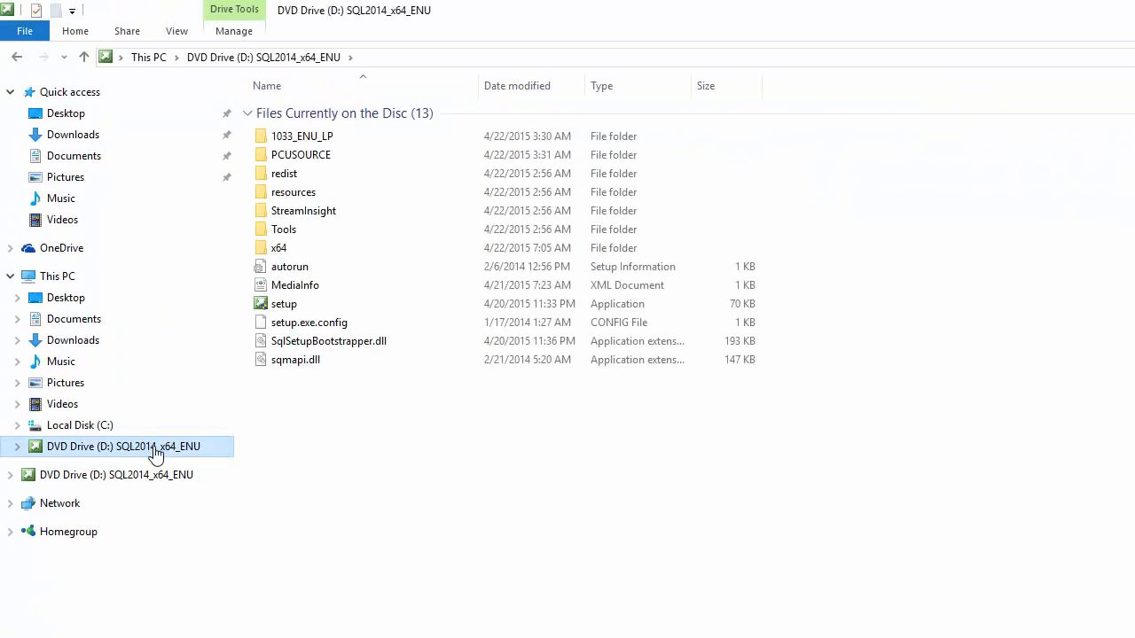
pyautogui.doubleClick(283, 306)
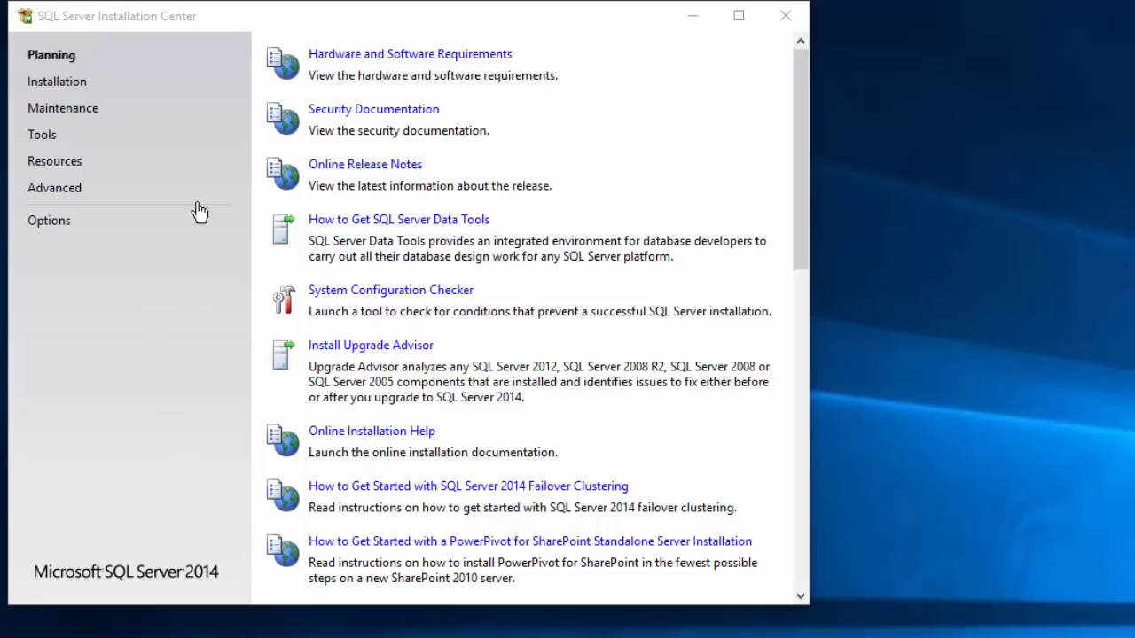
# - Run the System Configuration Checker (11 passed), then launch a new stand-alone installation
pyautogui.click(51, 57)
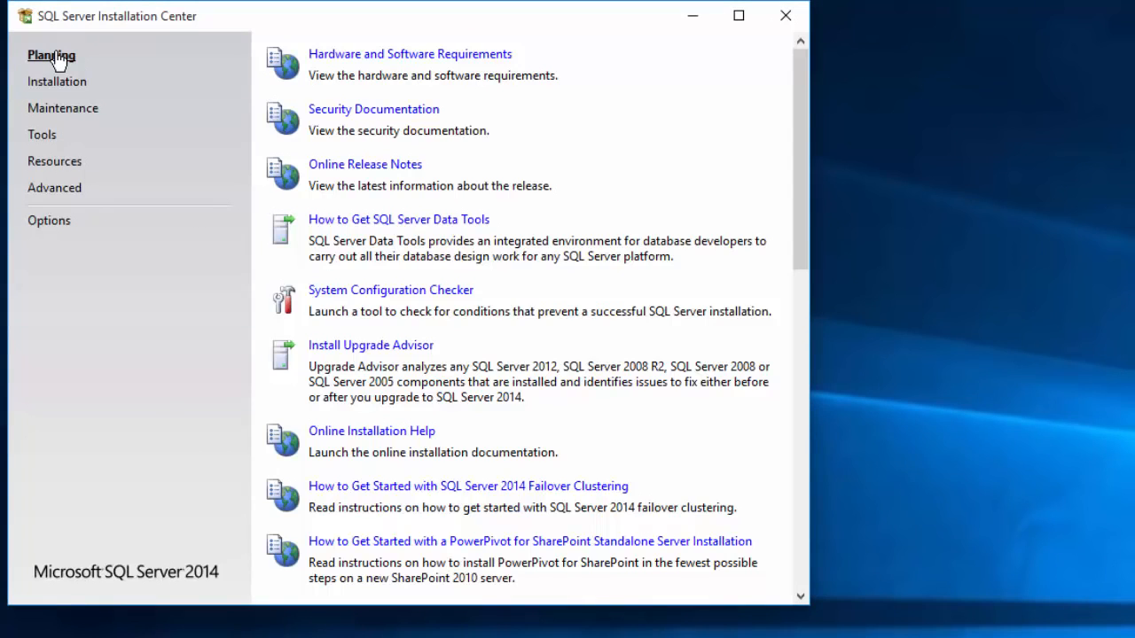
pyautogui.click(366, 294)
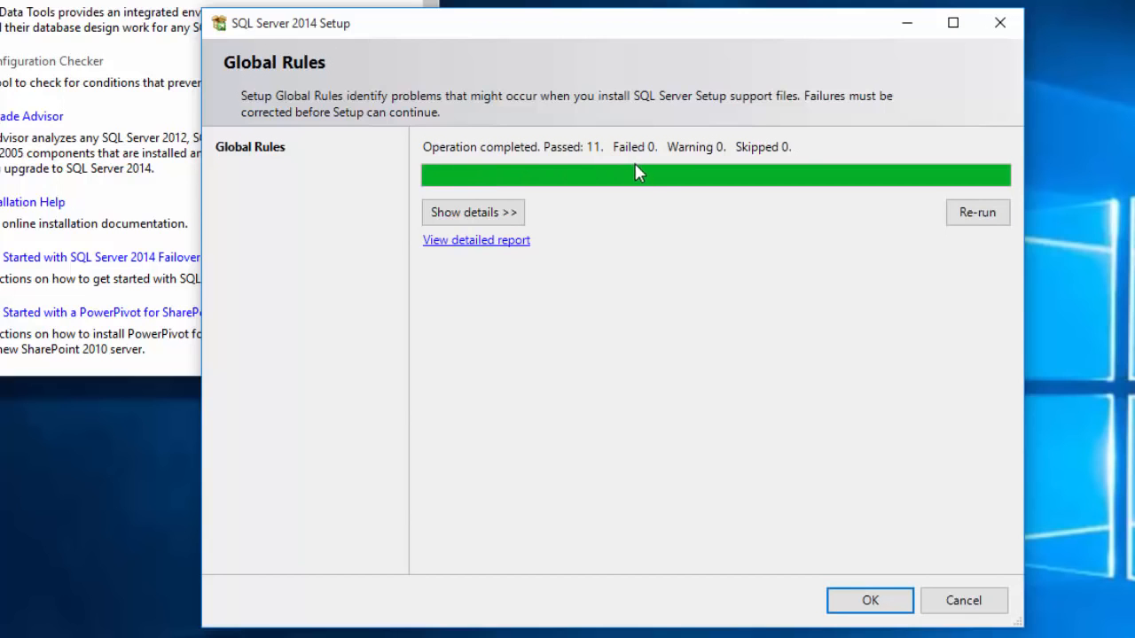
pyautogui.click(870, 602)
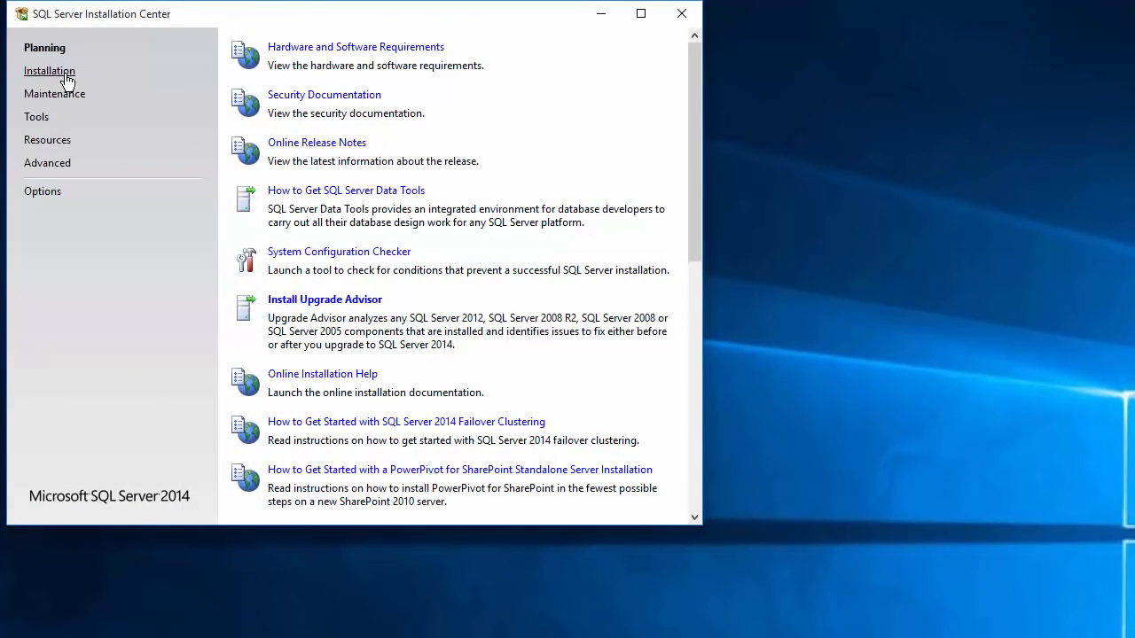
pyautogui.click(53, 75)
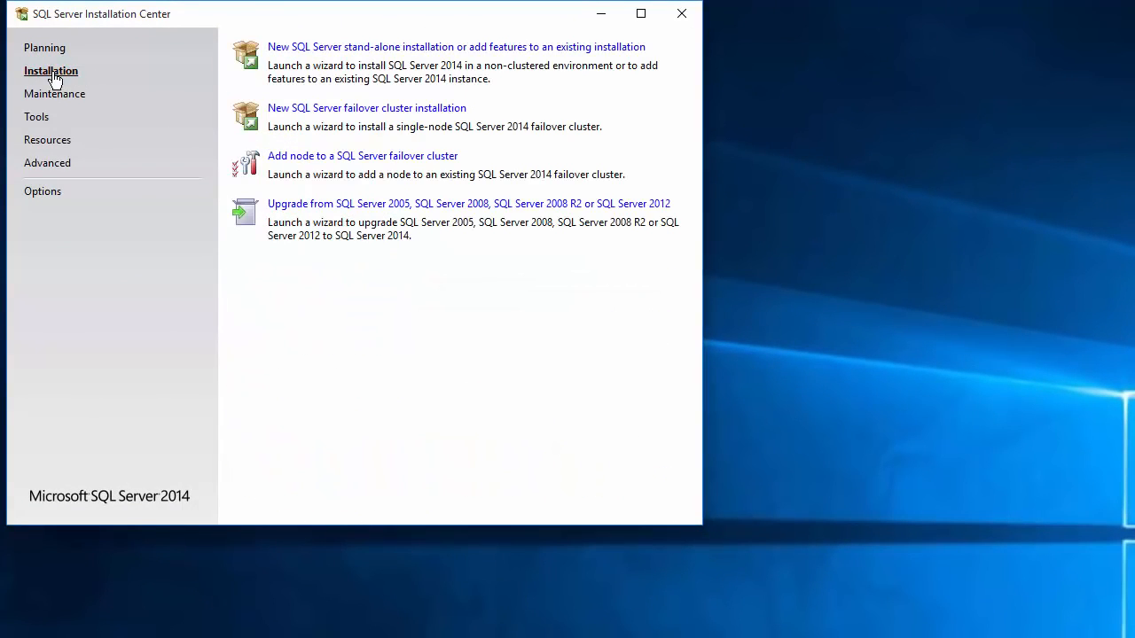
pyautogui.click(300, 51)
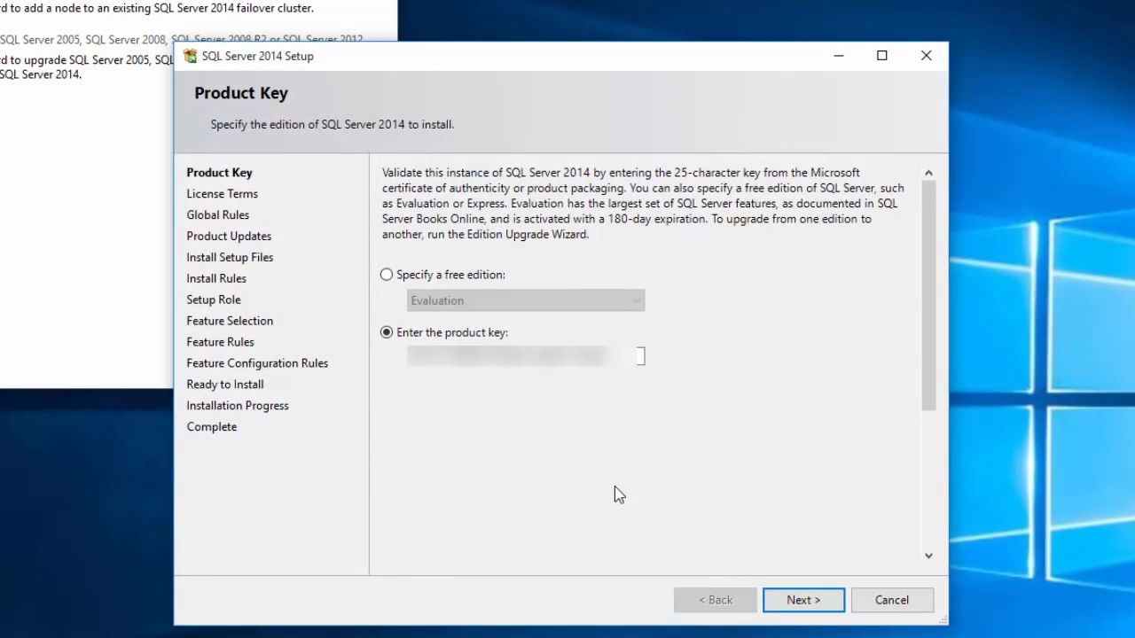
# - Skip the product key, accept the license terms, and pass Install Rules despite the firewall warning
pyautogui.click(821, 603)
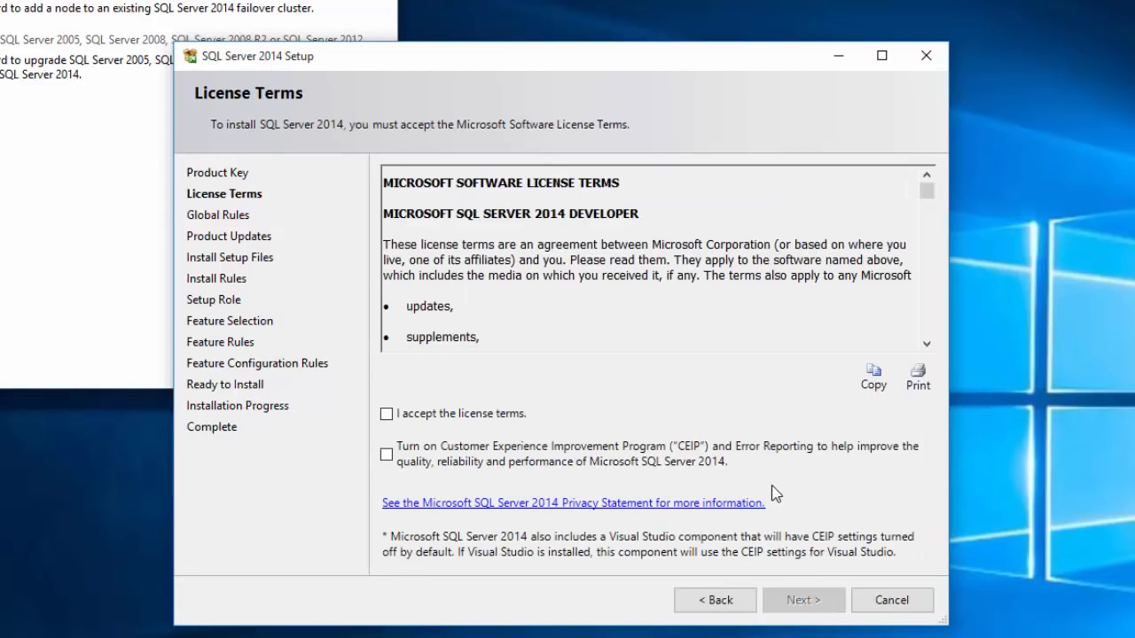
pyautogui.click(388, 415)
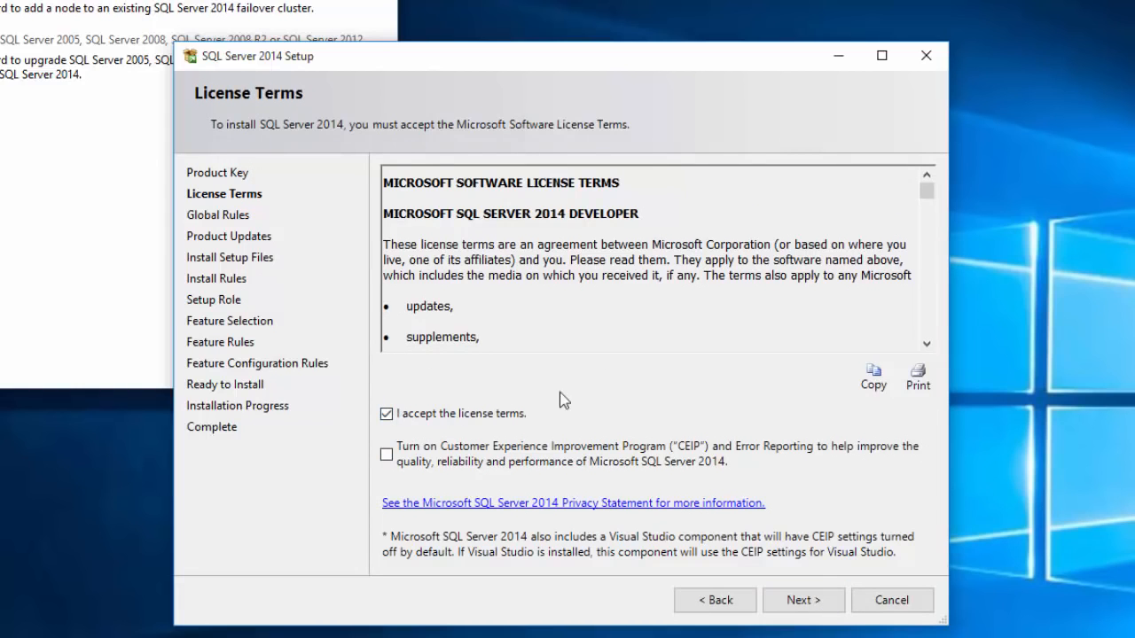
pyautogui.click(814, 602)
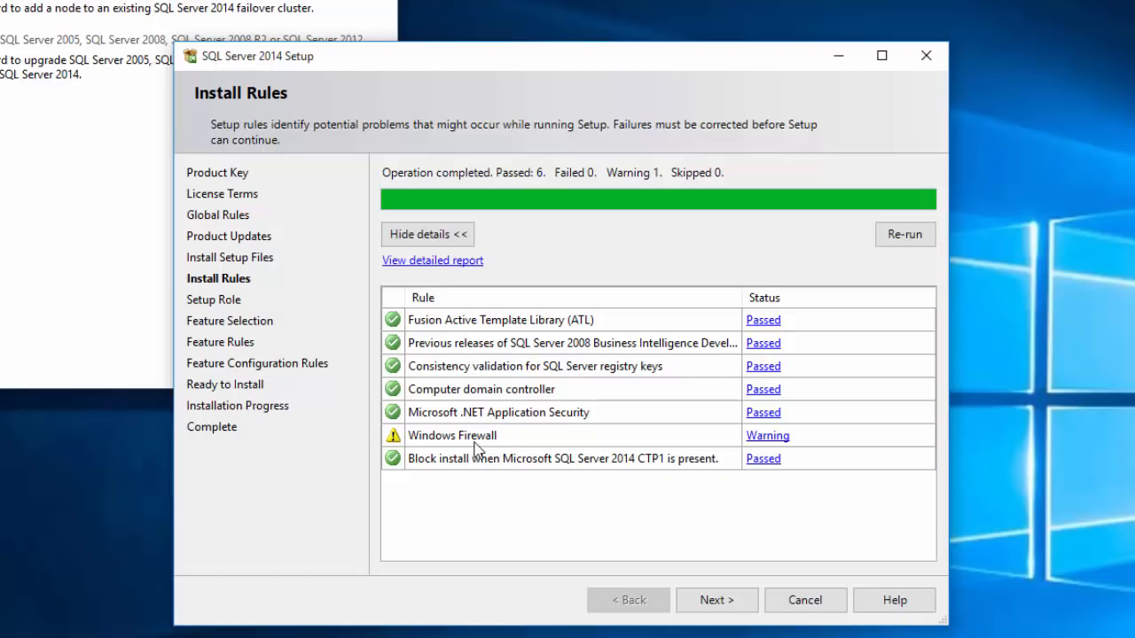
pyautogui.click(734, 610)
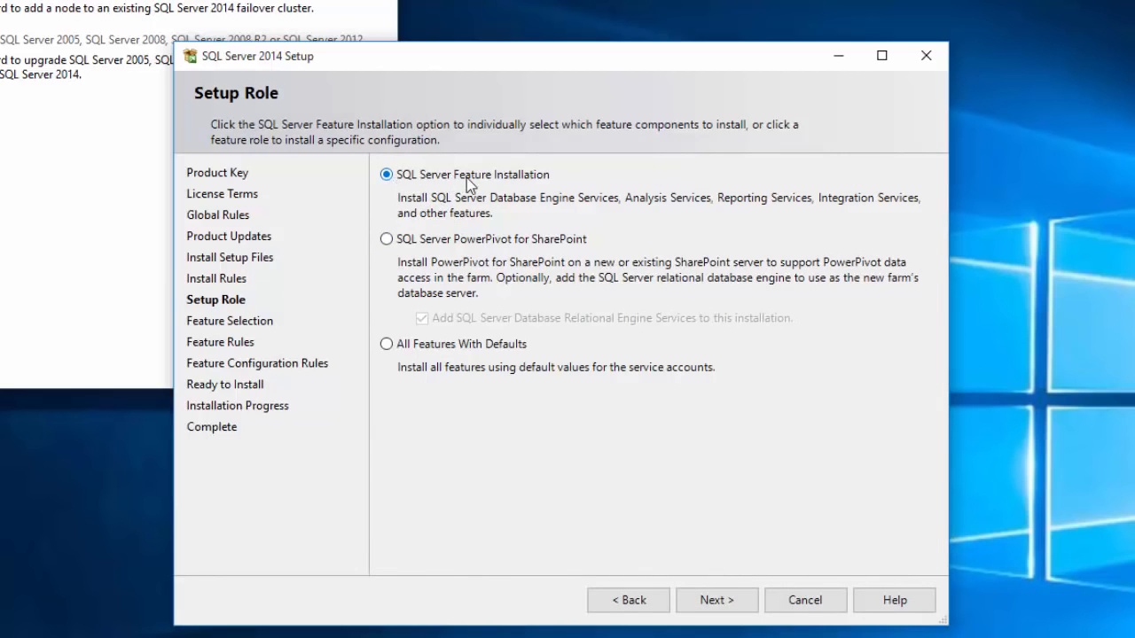
# - Keep SQL Server Feature Installation and select Database Engine Services plus Management Tools - Basic
pyautogui.click(732, 610)
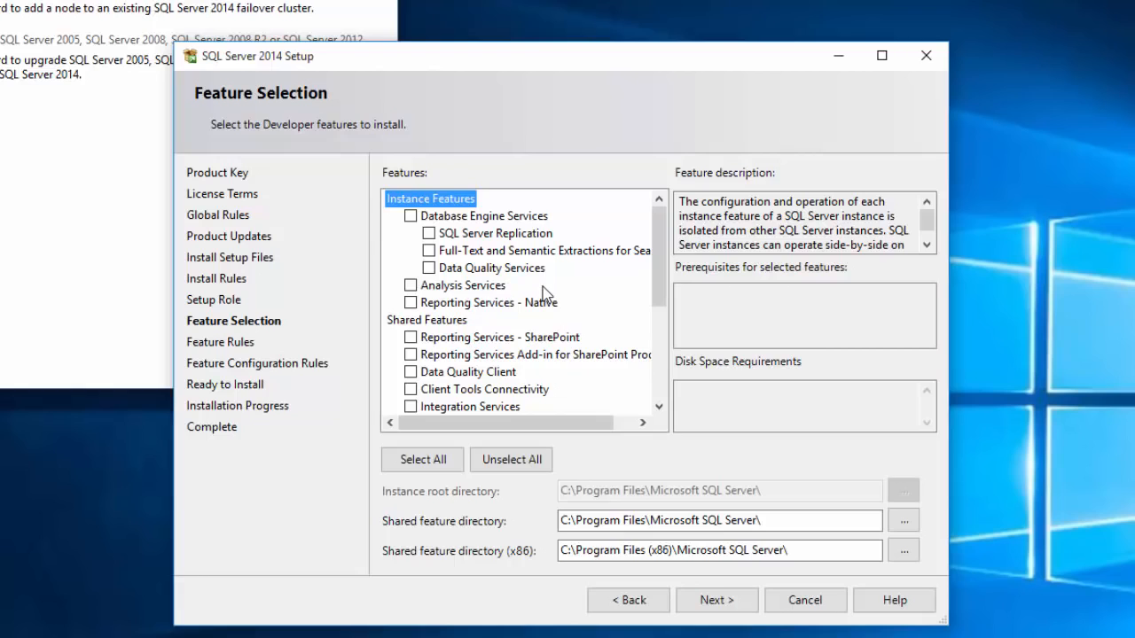
pyautogui.click(410, 216)
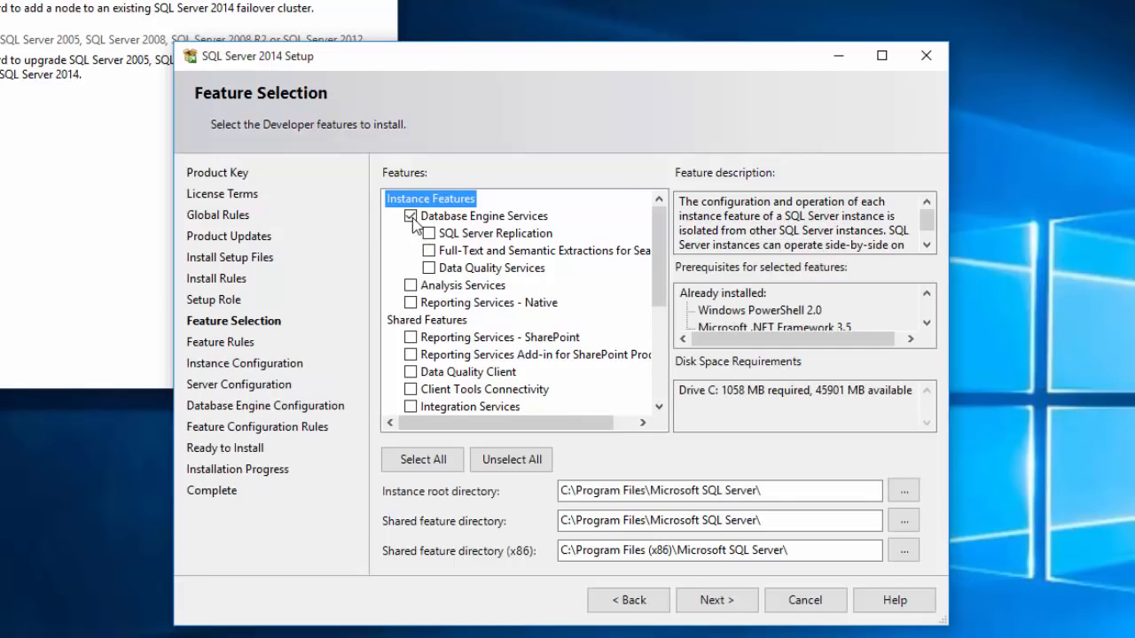
pyautogui.scroll(-4, 461, 302)
pyautogui.scroll(-2, 467, 299)
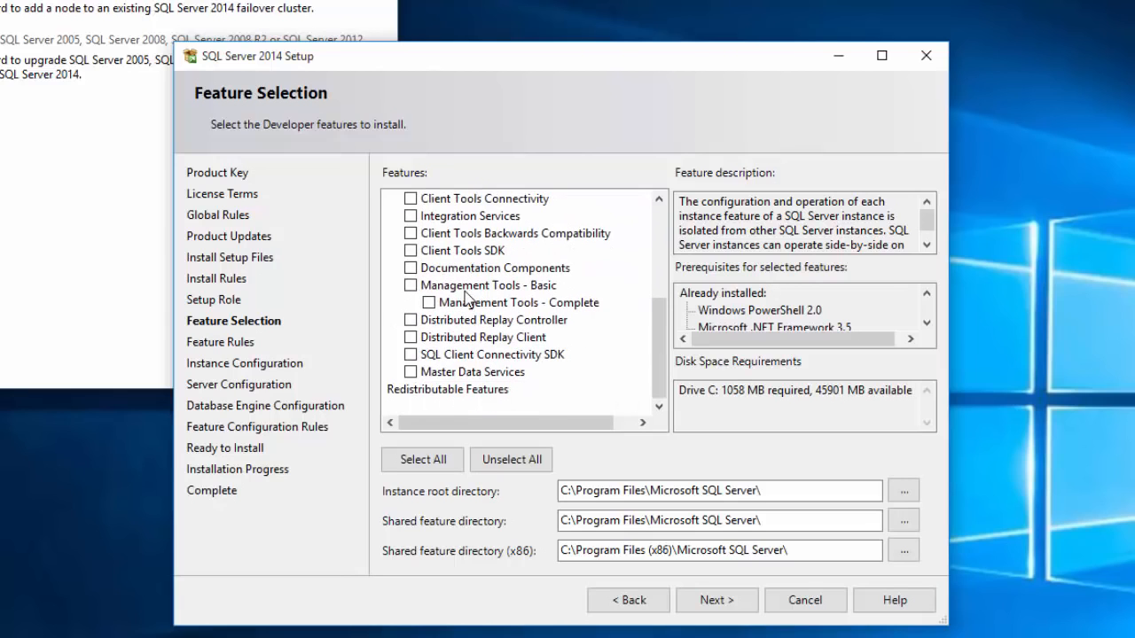
pyautogui.click(411, 285)
pyautogui.scroll(4, 515, 337)
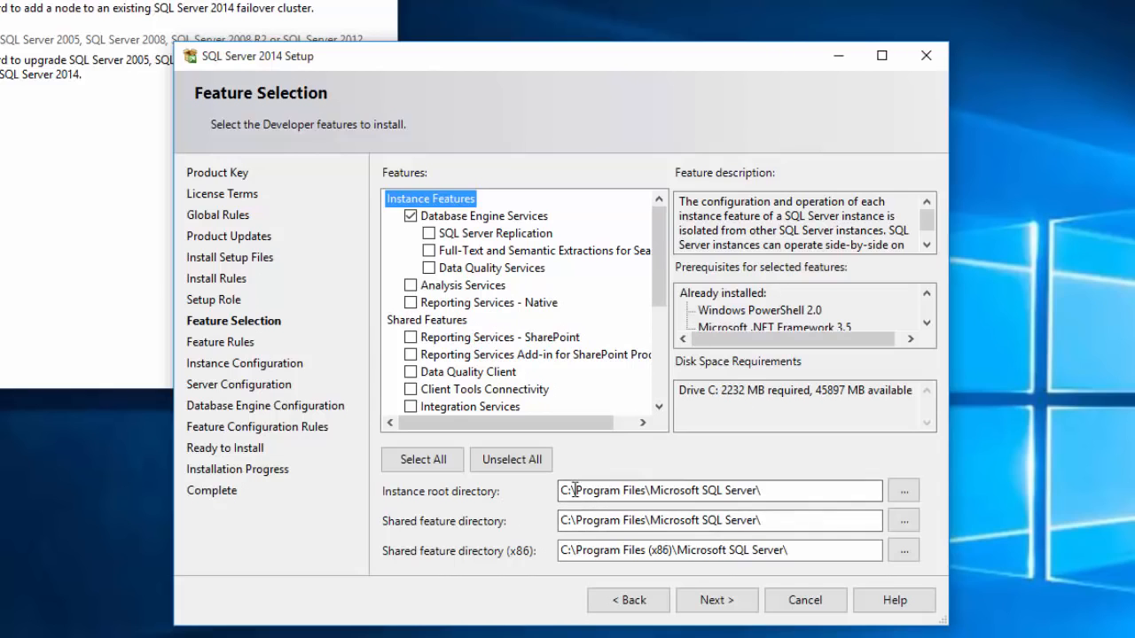
pyautogui.click(711, 612)
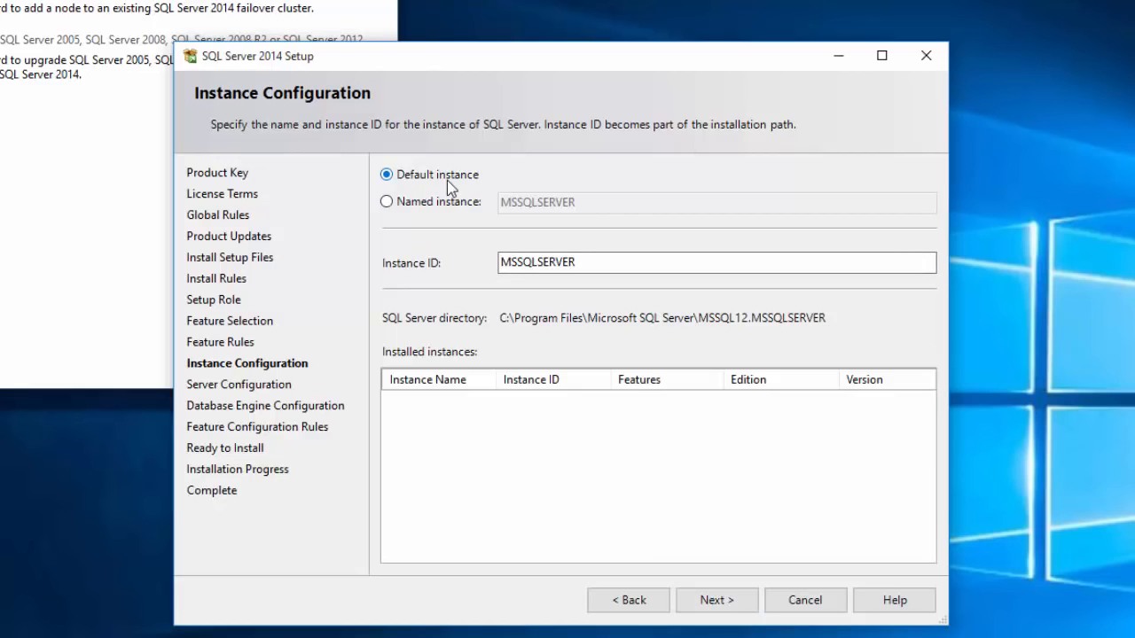
# - Accept the default MSSQLSERVER instance and the default service accounts
pyautogui.click(579, 263)
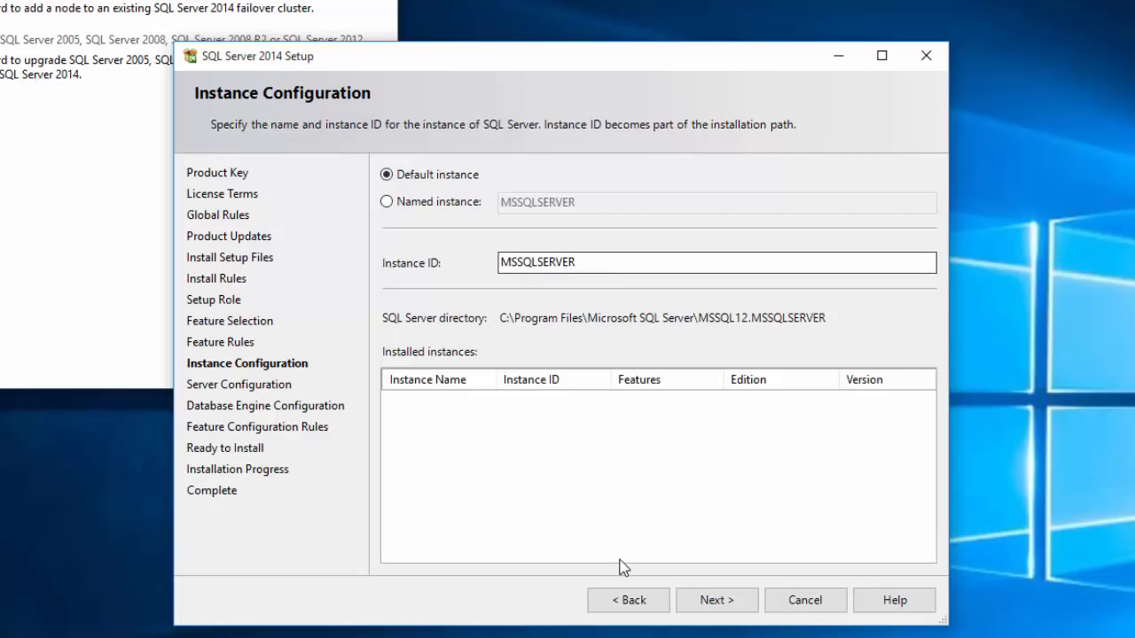
pyautogui.click(732, 608)
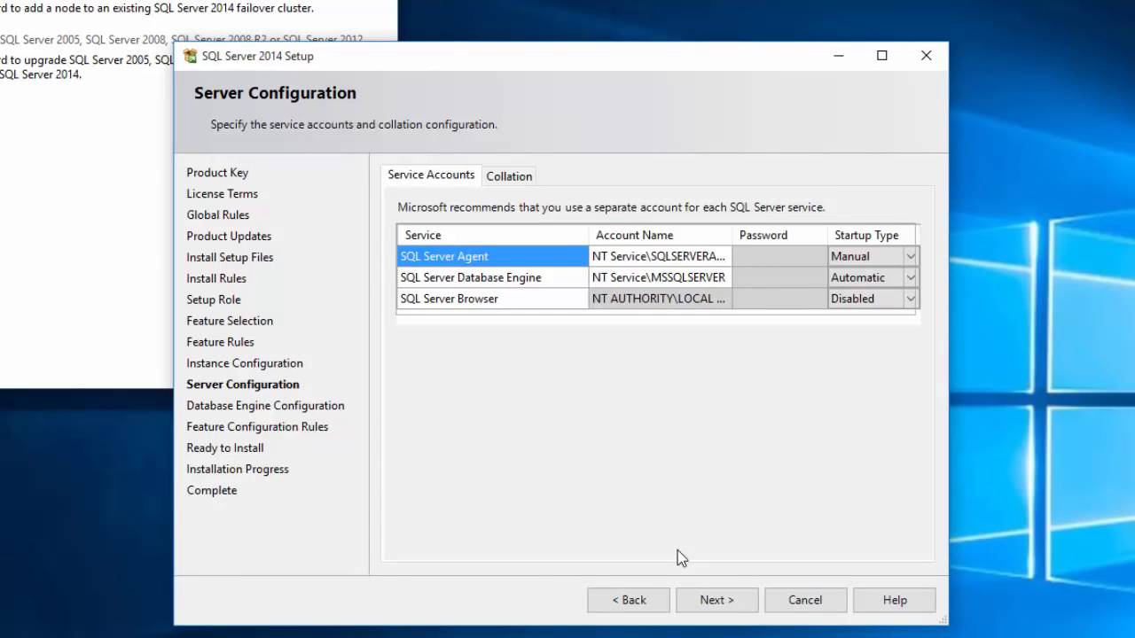
pyautogui.click(717, 604)
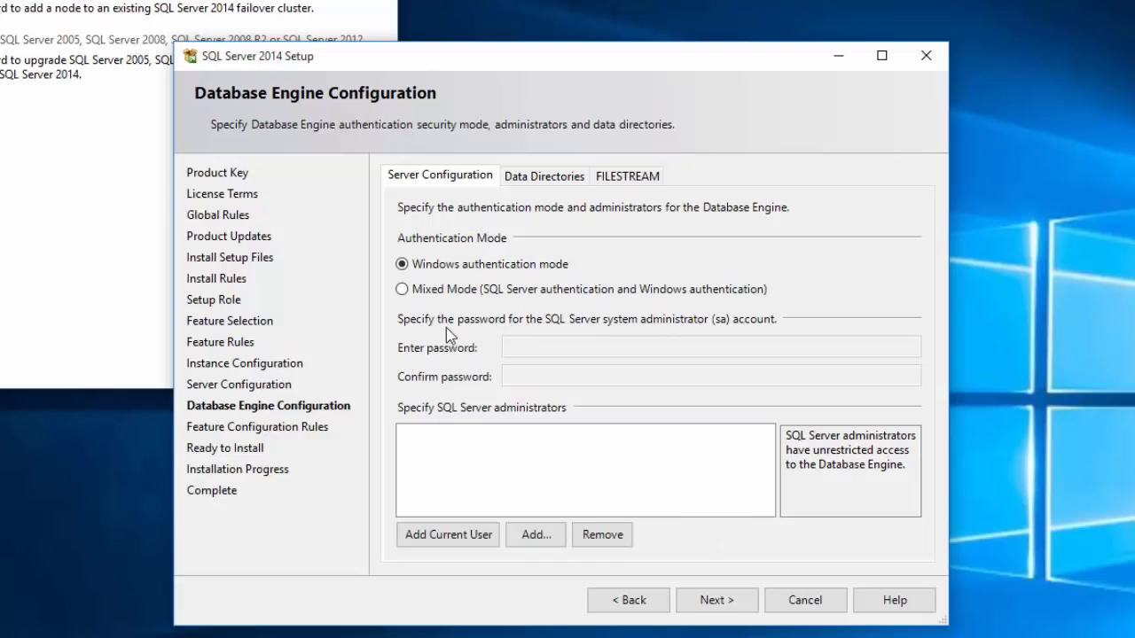
# - Choose Mixed Mode with a confirmed sa password and add the current user as SQL administrator
pyautogui.click(402, 289)
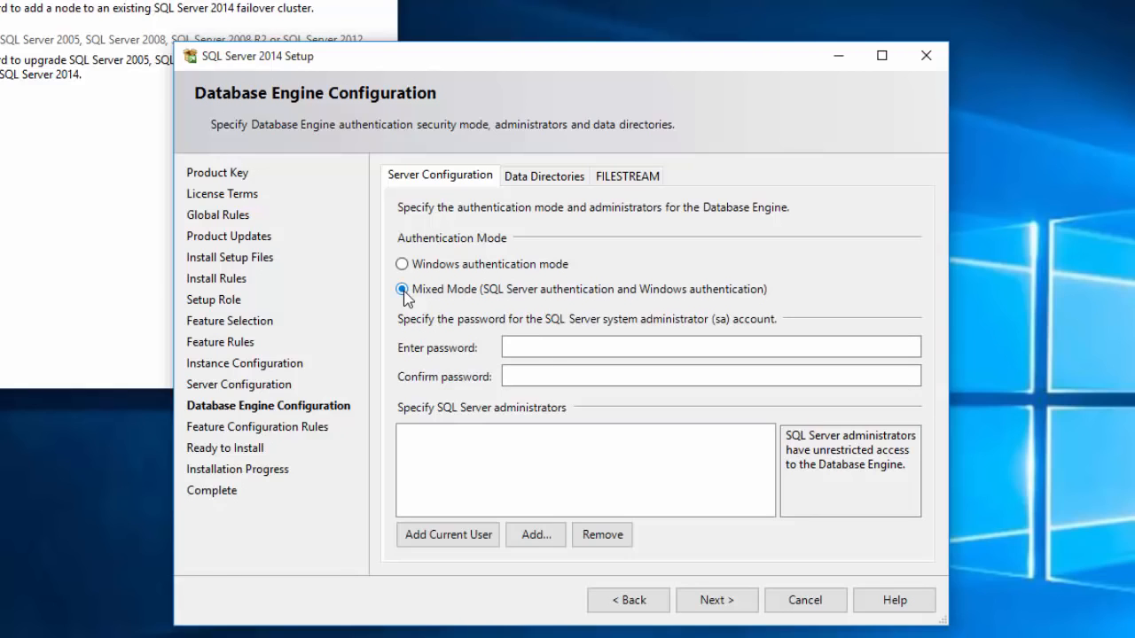
pyautogui.click(528, 346)
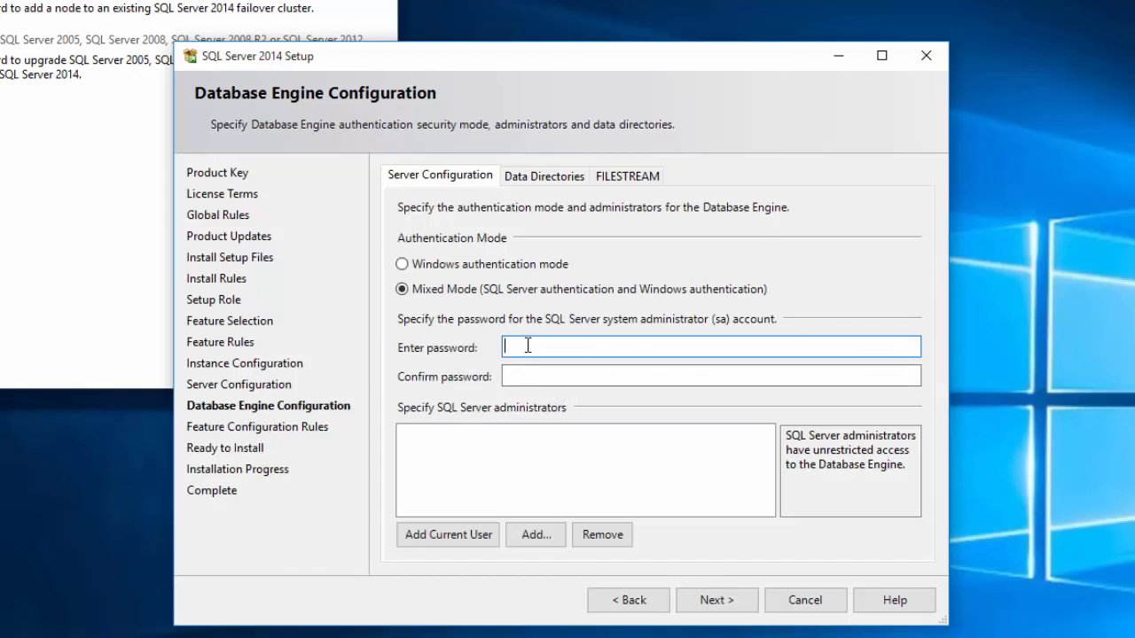
pyautogui.write('••••••••••')
pyautogui.press('Tab')
pyautogui.write('•••••••')
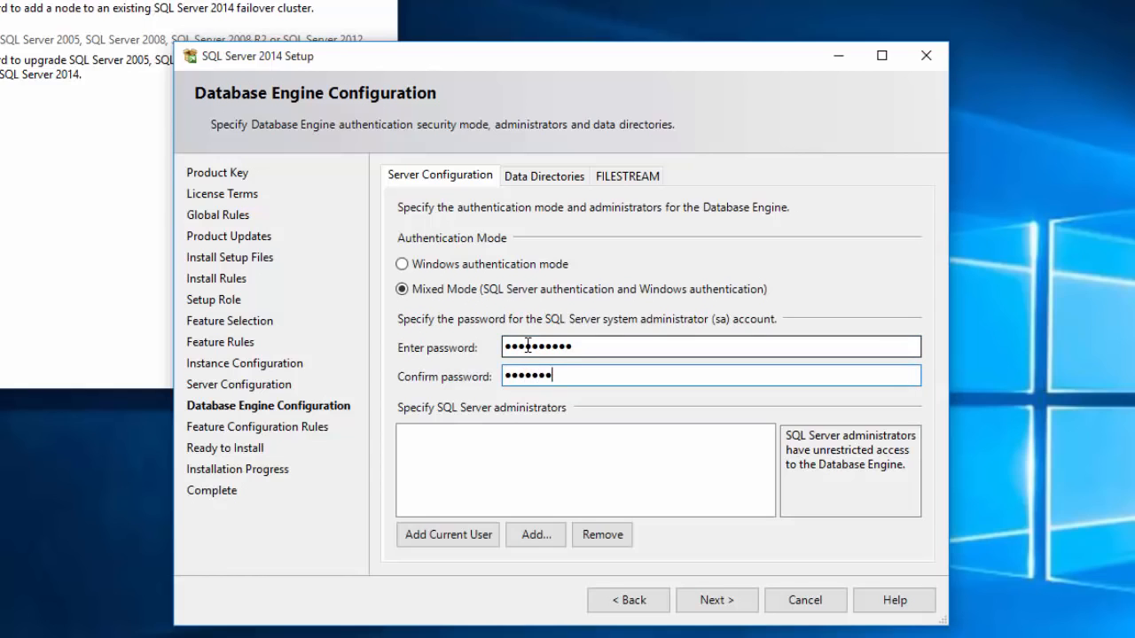
pyautogui.write('•••')
pyautogui.click(467, 535)
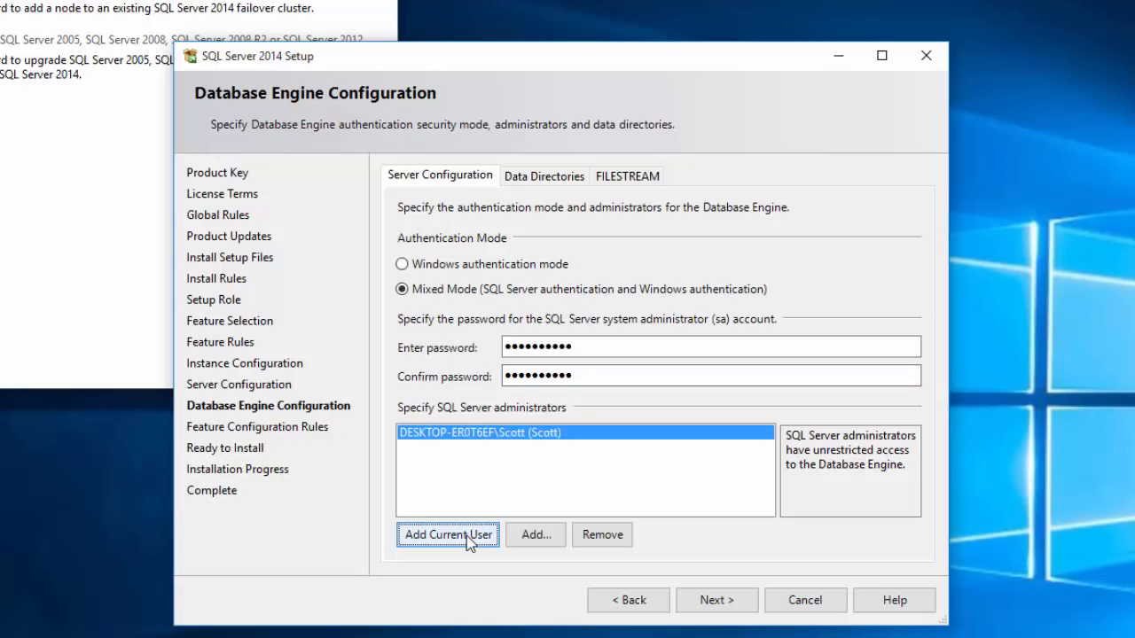
pyautogui.click(711, 612)
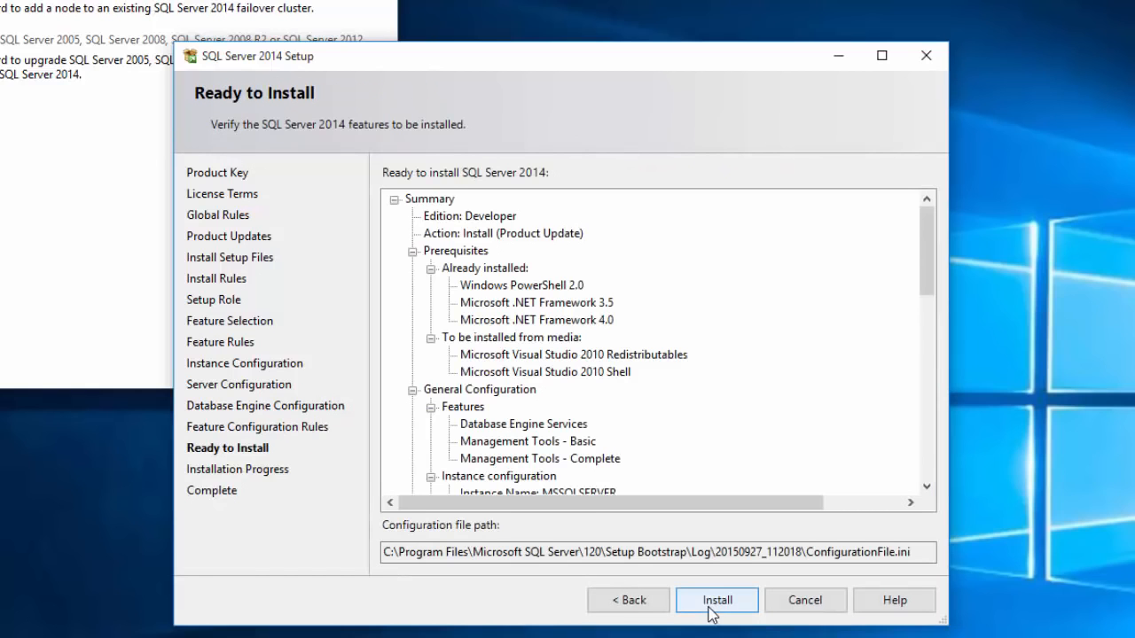
# - Install the selected features, acknowledge the restart notice, and close the wizard and Installation Center
pyautogui.click(709, 601)
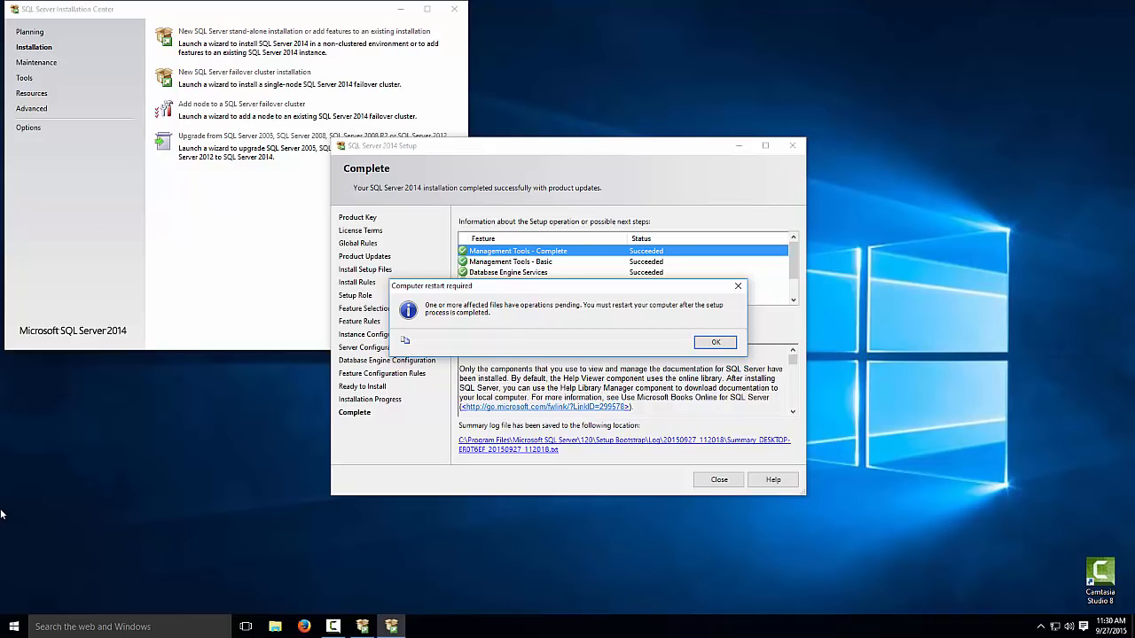
pyautogui.click(716, 343)
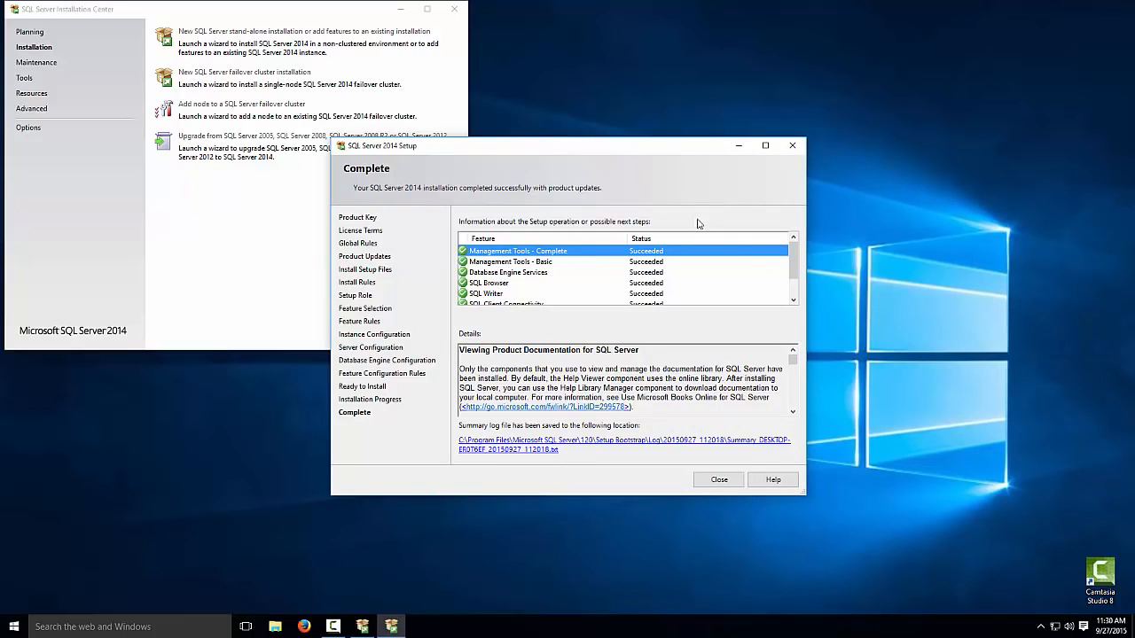
pyautogui.moveTo(792, 259); pyautogui.dragTo(792, 278)
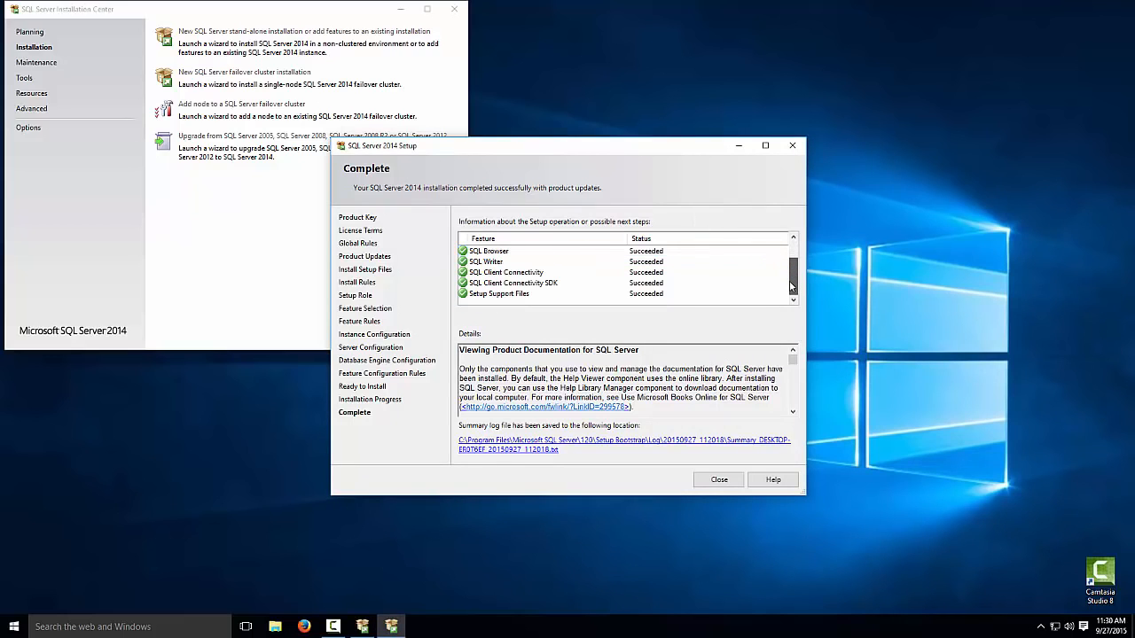
pyautogui.click(719, 479)
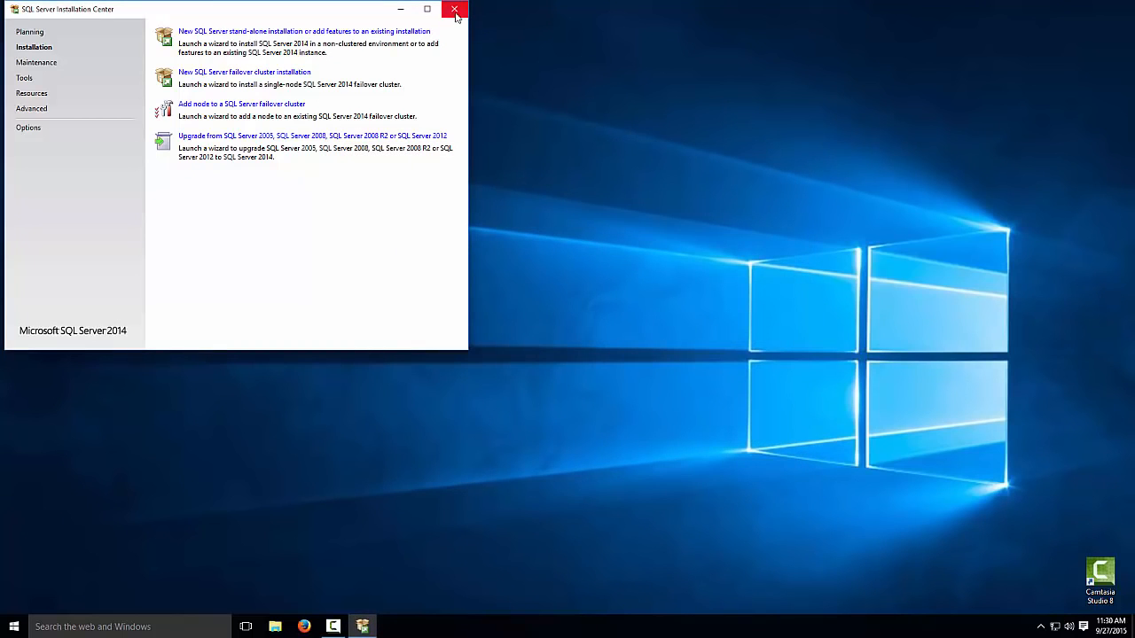
pyautogui.click(454, 9)
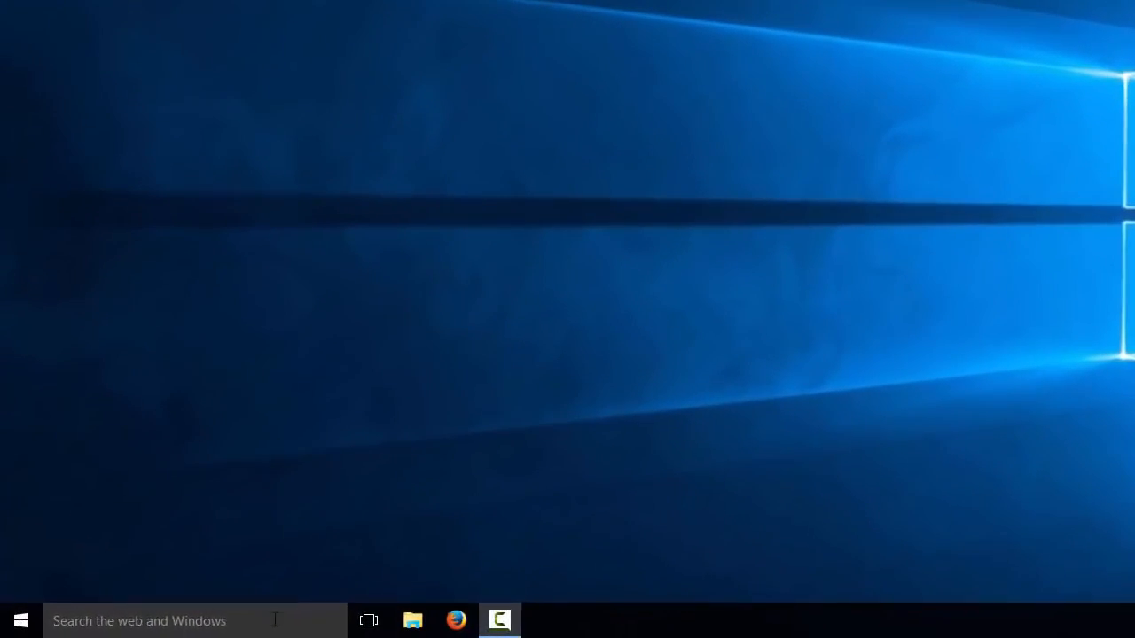
# - Search for 'windows firewall' and open the Windows Firewall Control Panel page
pyautogui.click(184, 626)
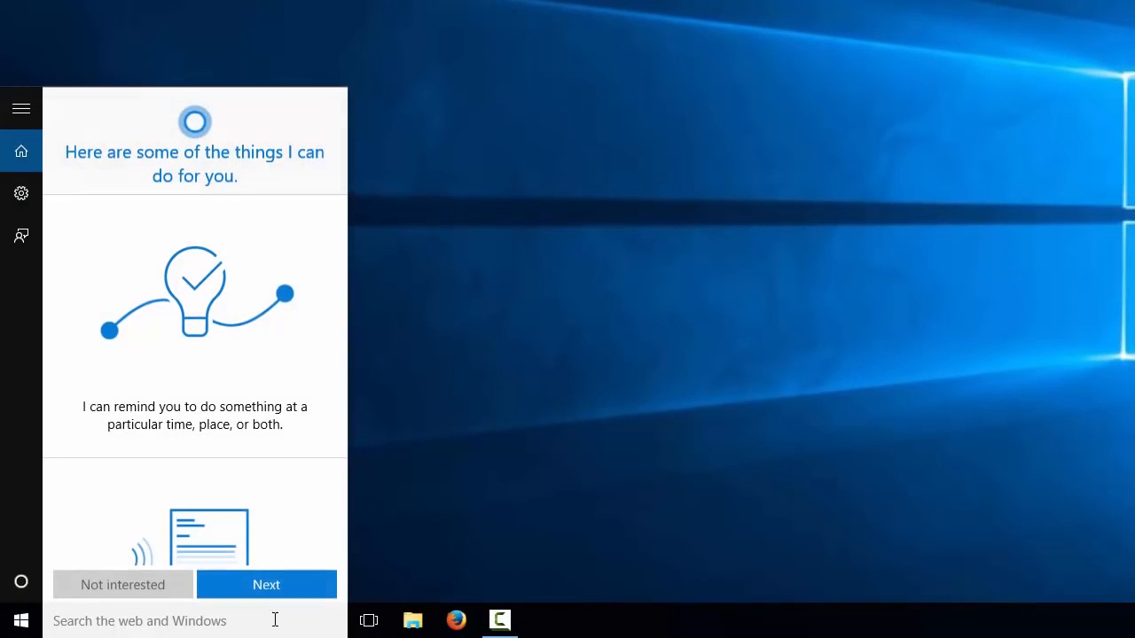
pyautogui.write('window')
pyautogui.press('BackSpace')
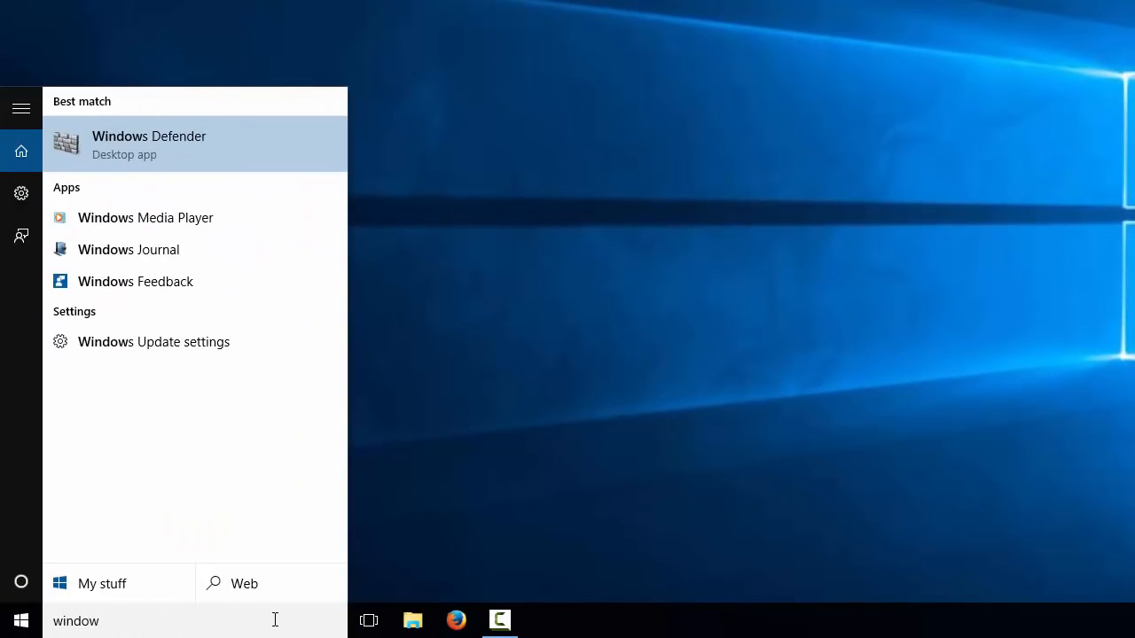
pyautogui.write('s firewall')
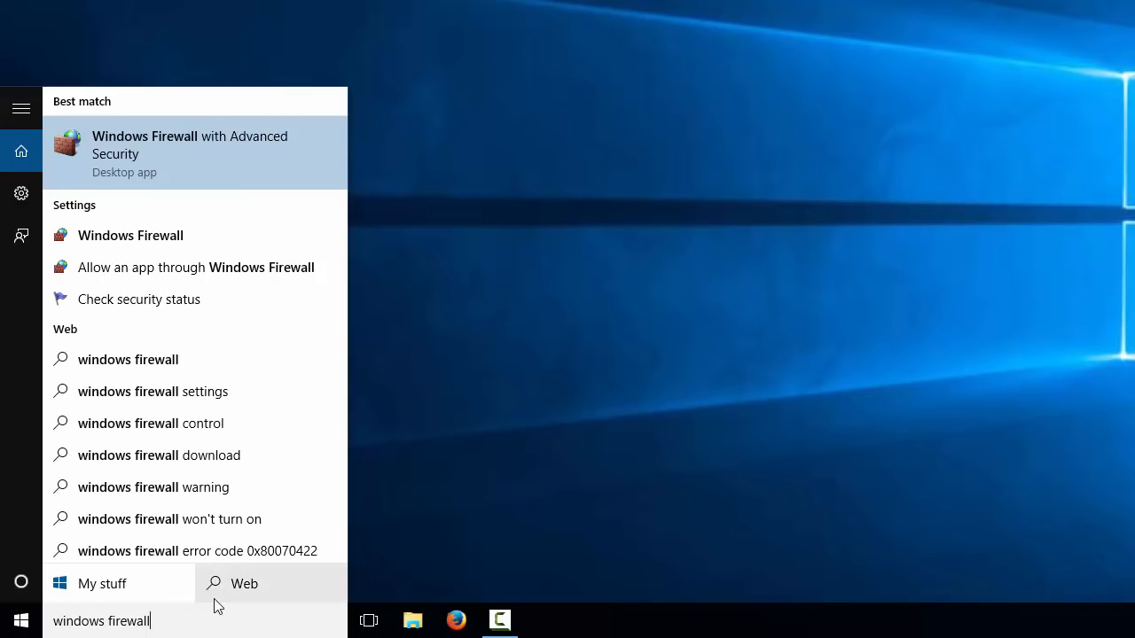
pyautogui.click(130, 250)
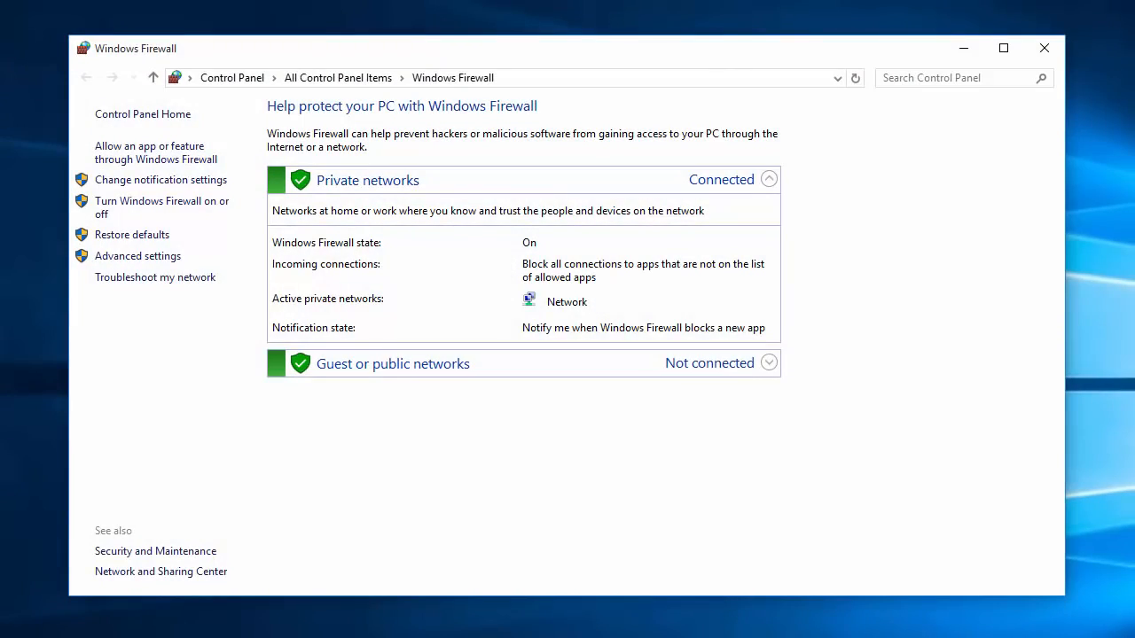
# - On the allowed-apps page, enable Change settings and browse for another app to allow
pyautogui.click(165, 165)
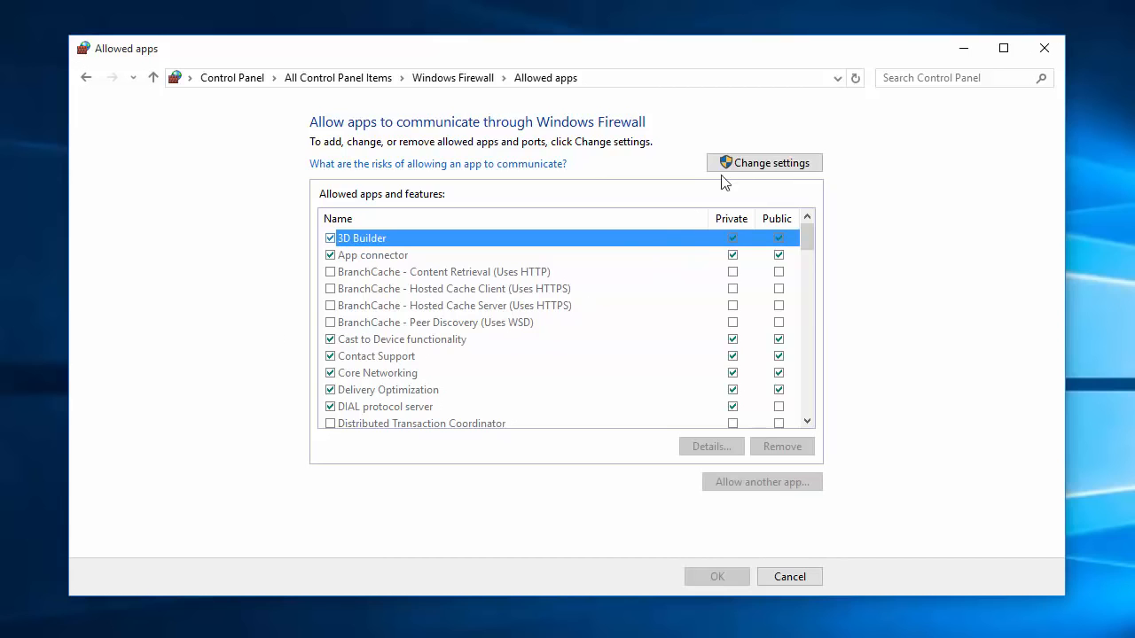
pyautogui.click(753, 162)
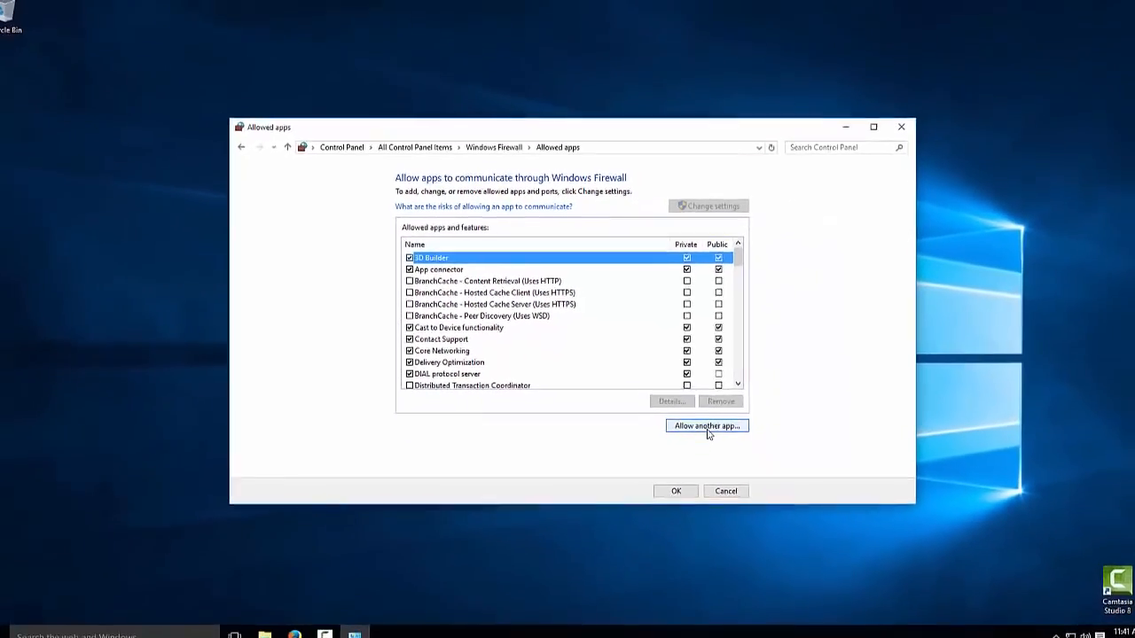
pyautogui.click(765, 494)
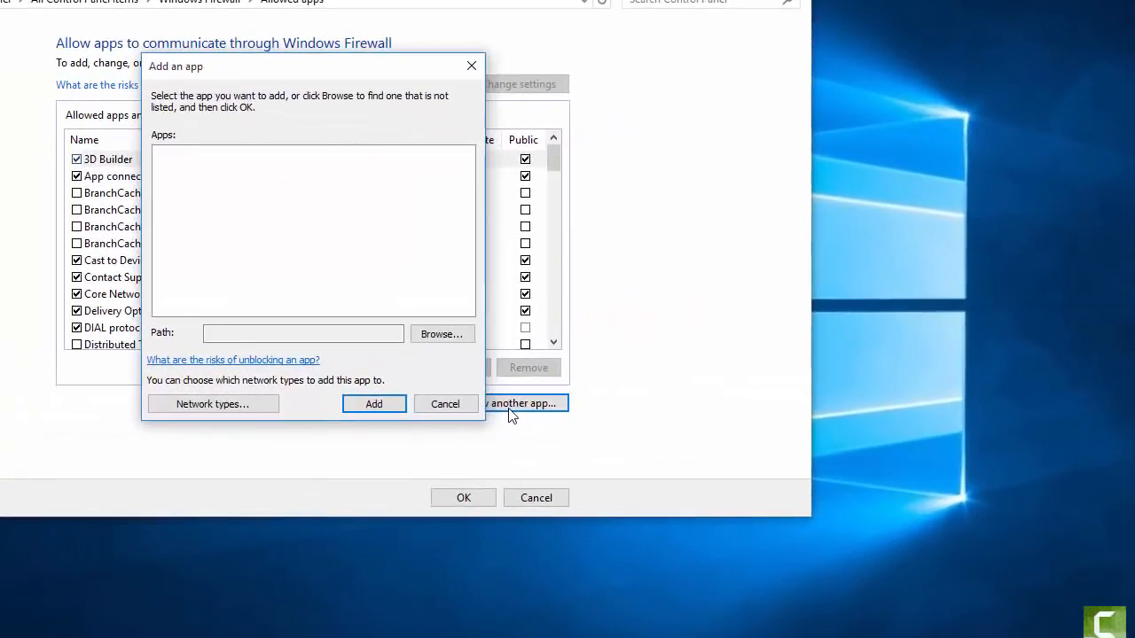
pyautogui.click(437, 334)
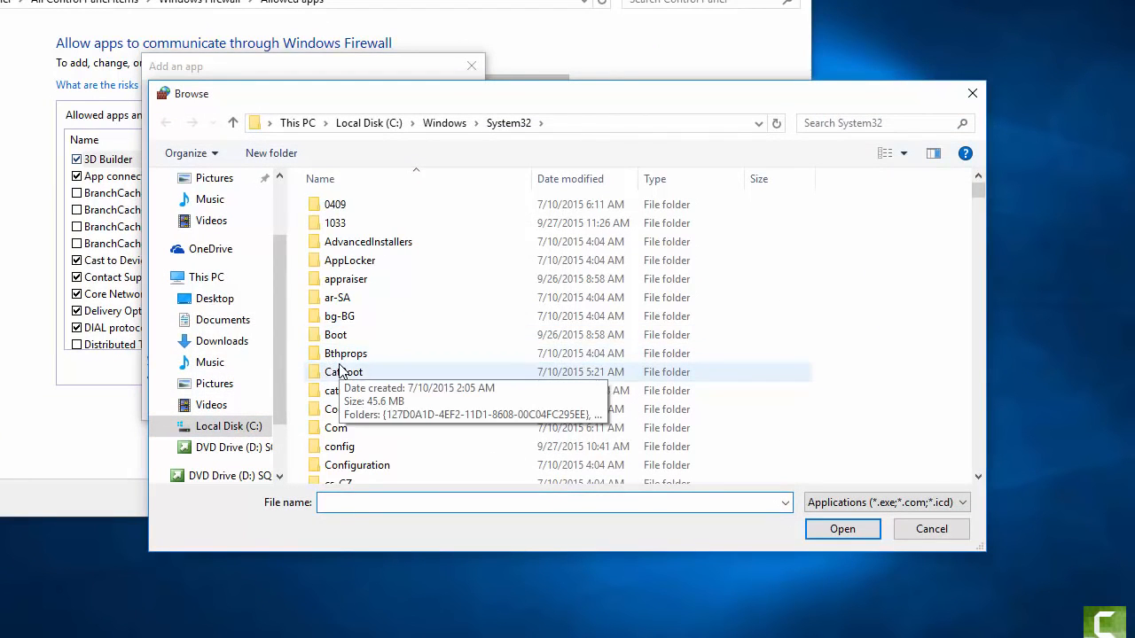
# - Browse on C: to Program Files > Microsoft SQL Server > MSSQL12.MSSQLSERVER > MSSQL > Binn
pyautogui.scroll(-3, 343, 373)
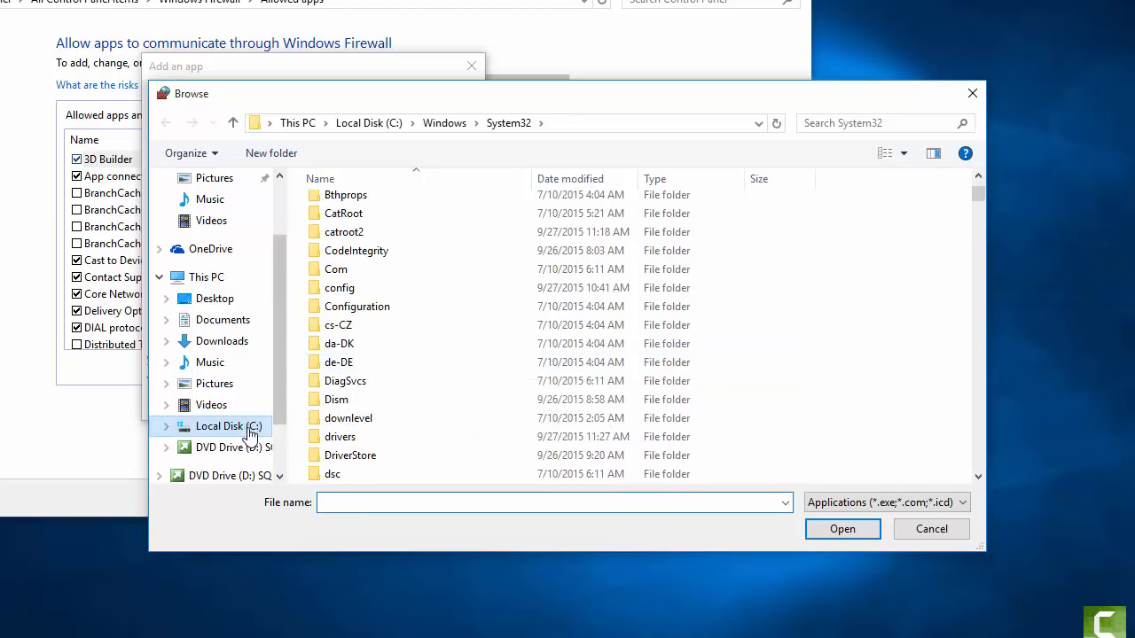
pyautogui.scroll(-7, 363, 390)
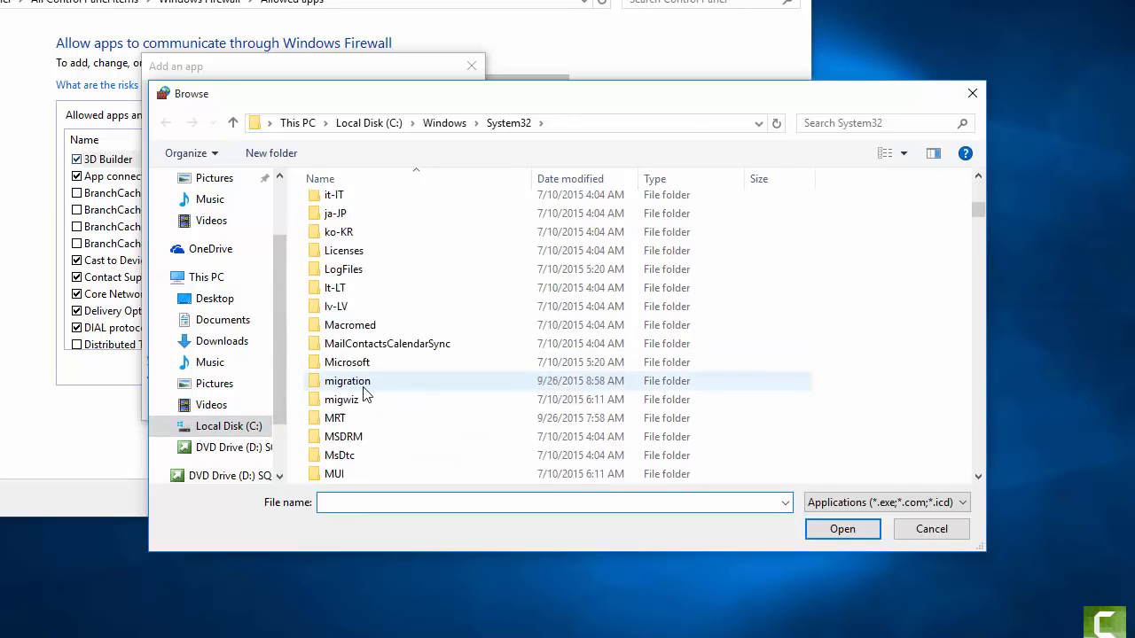
pyautogui.scroll(-1, 363, 394)
pyautogui.click(167, 427)
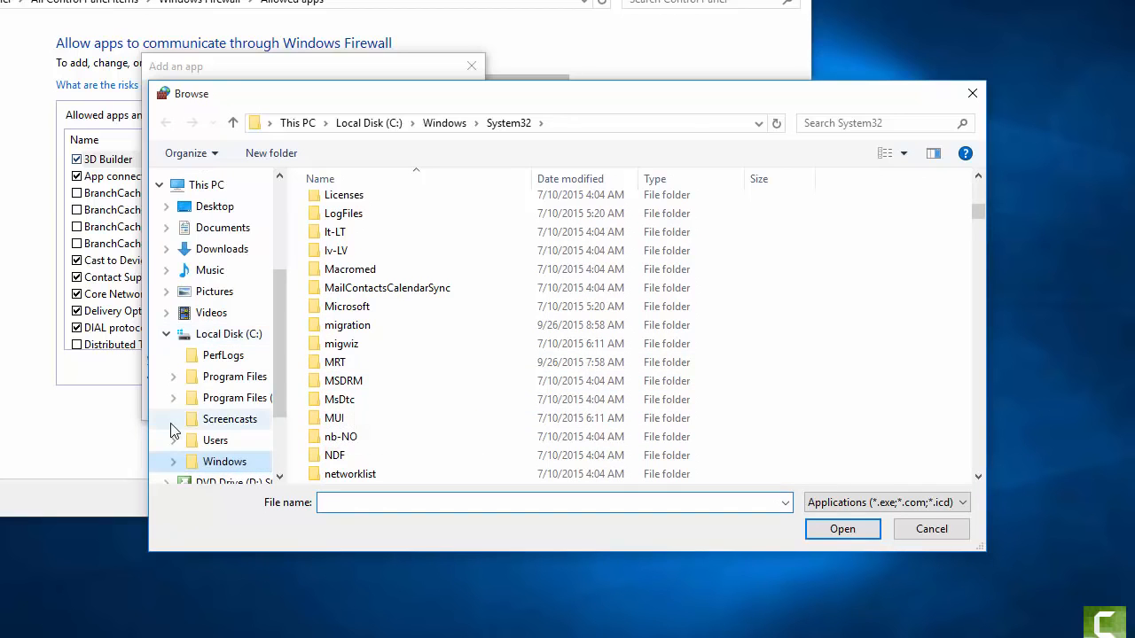
pyautogui.click(174, 377)
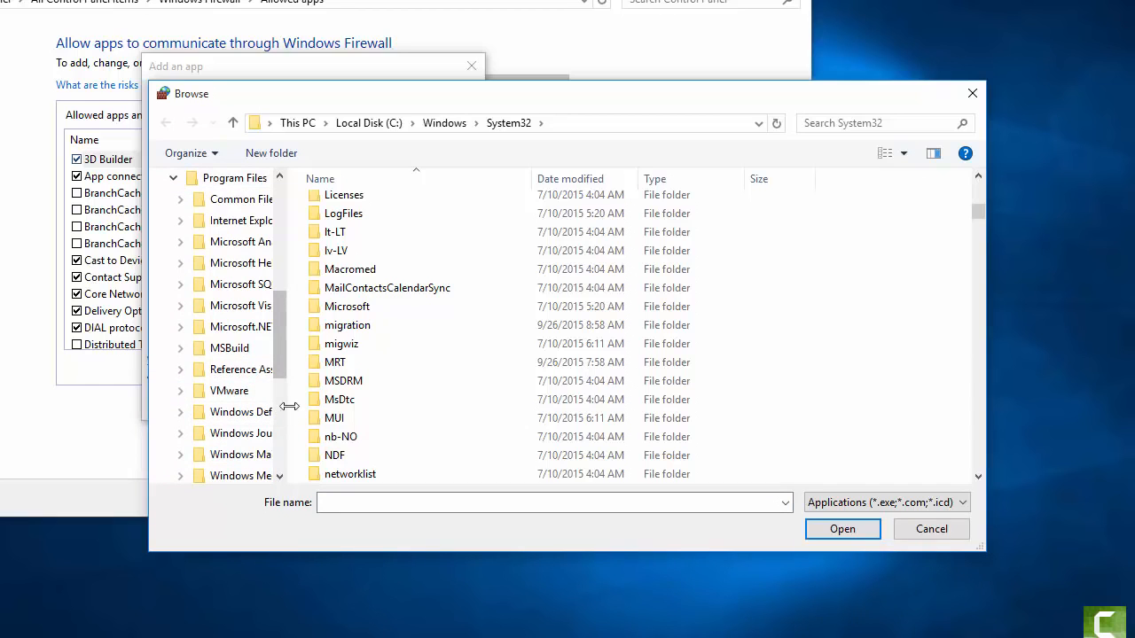
pyautogui.moveTo(287, 405); pyautogui.dragTo(380, 403)
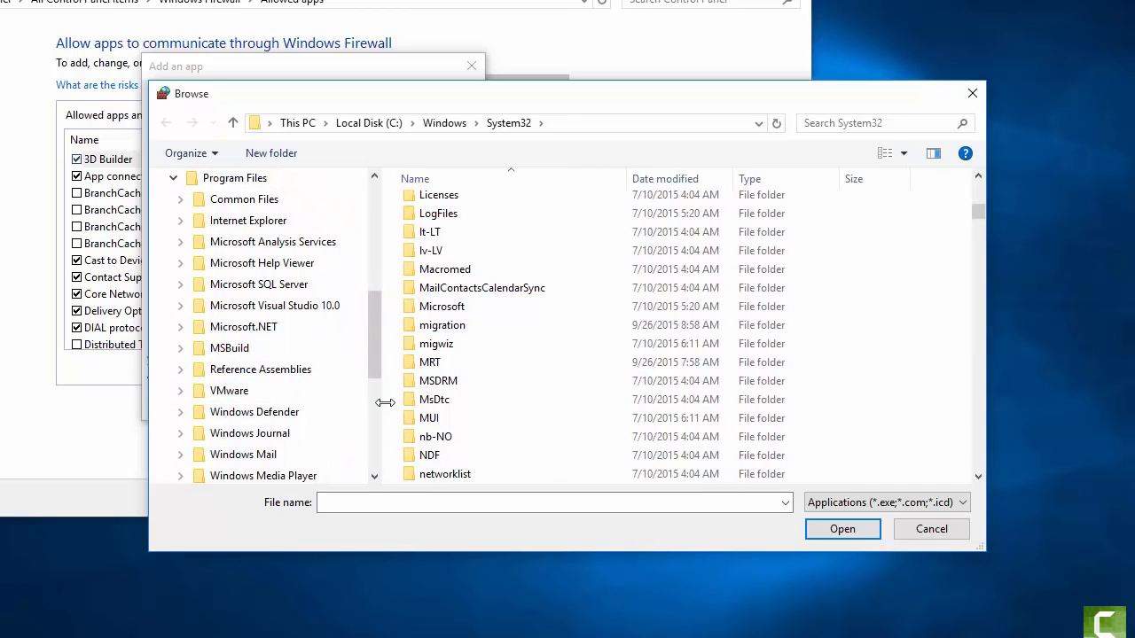
pyautogui.click(180, 285)
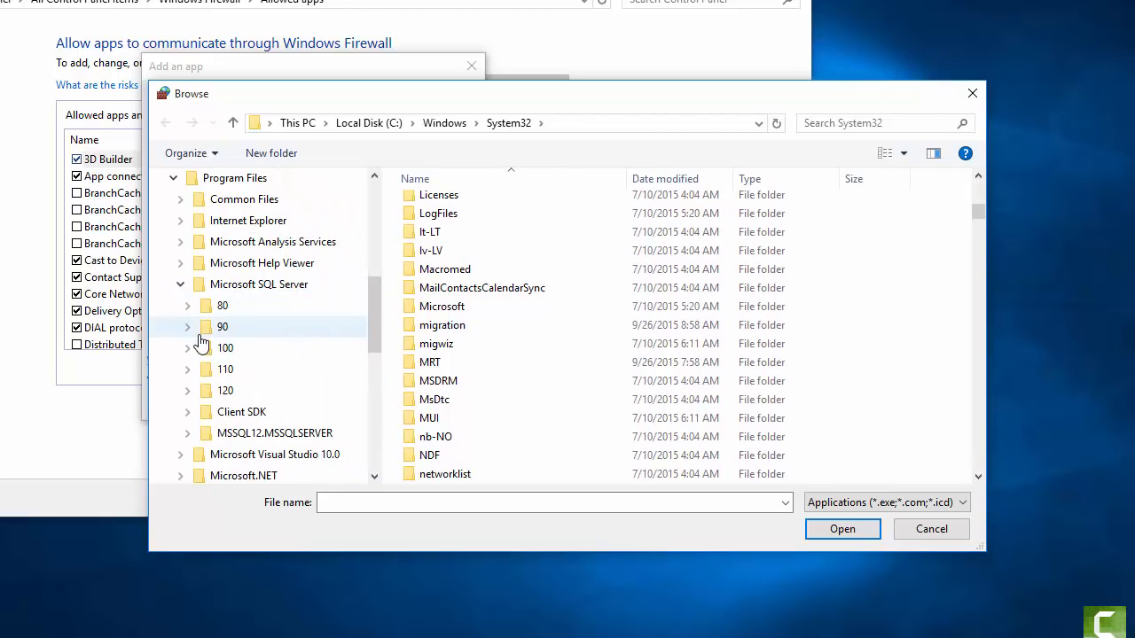
pyautogui.click(187, 435)
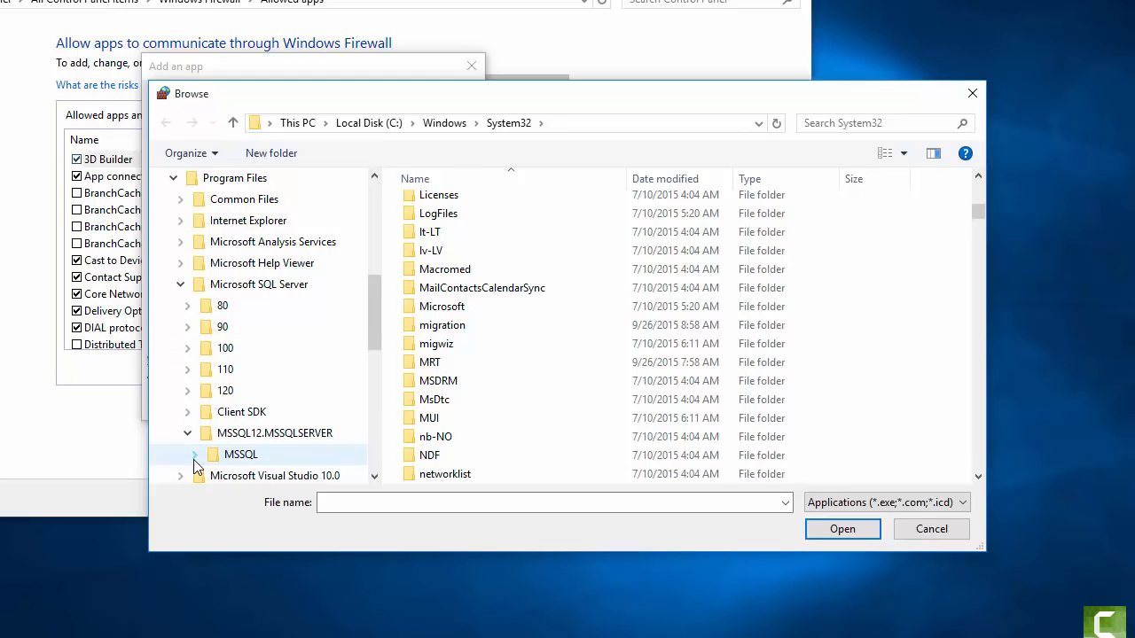
pyautogui.click(194, 456)
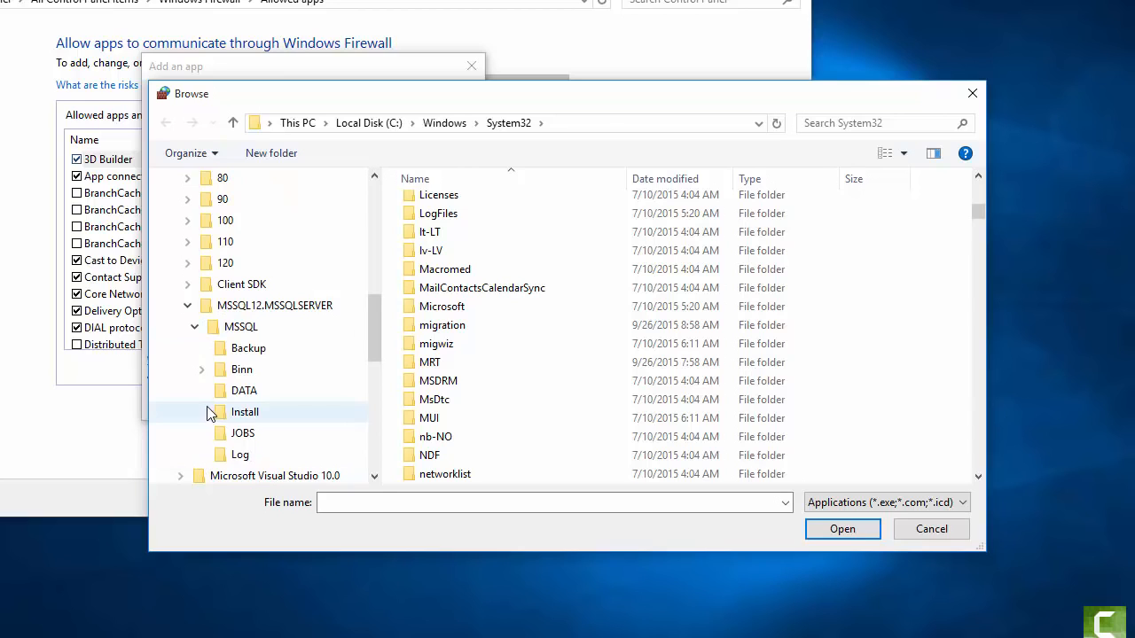
pyautogui.click(240, 369)
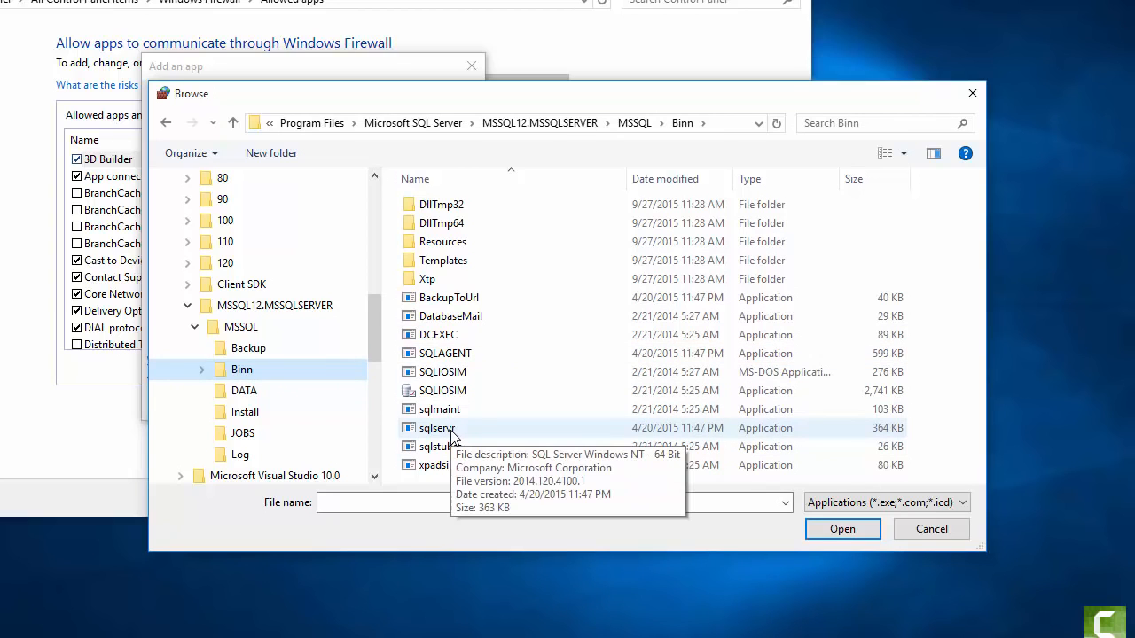
# - Select sqlservr and add SQL Server Windows NT - 64 Bit to the allowed apps
pyautogui.click(448, 429)
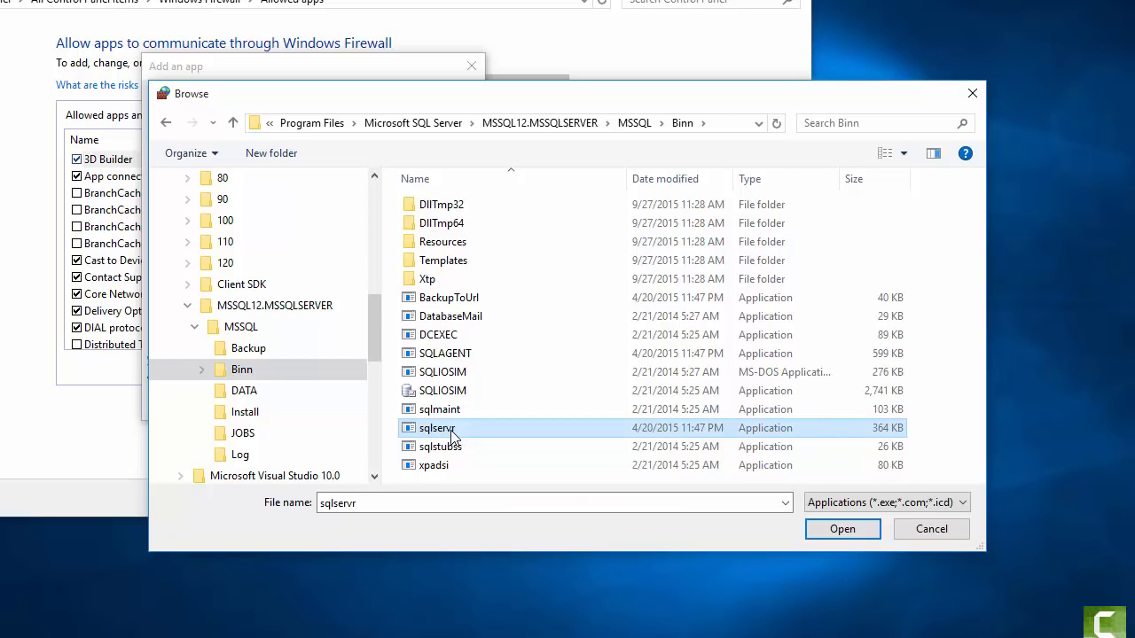
pyautogui.click(822, 529)
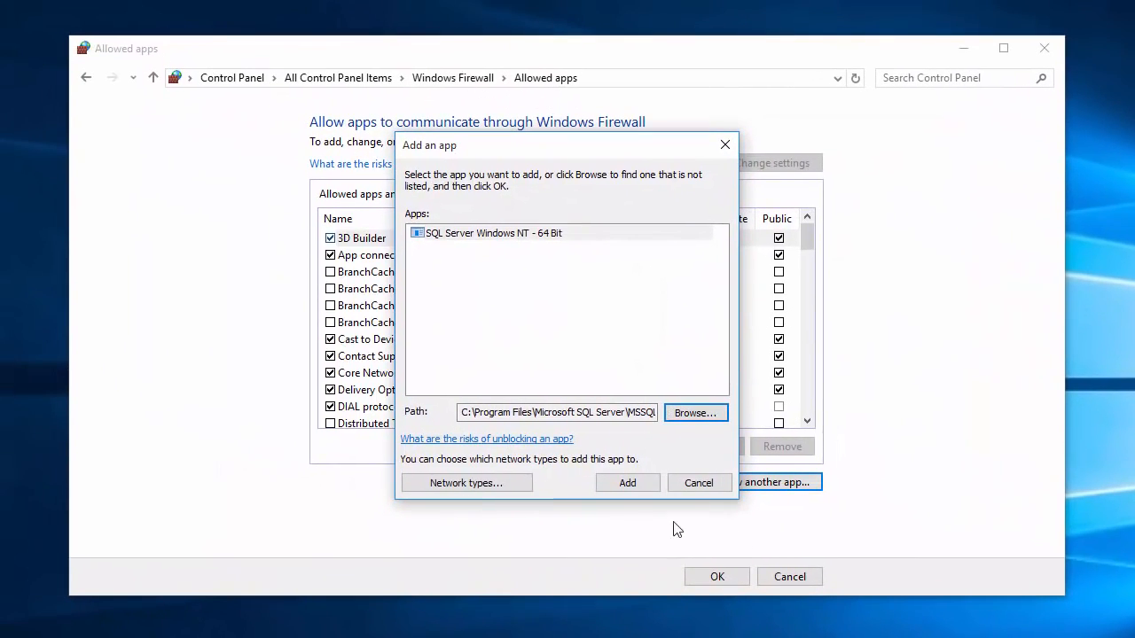
pyautogui.click(631, 486)
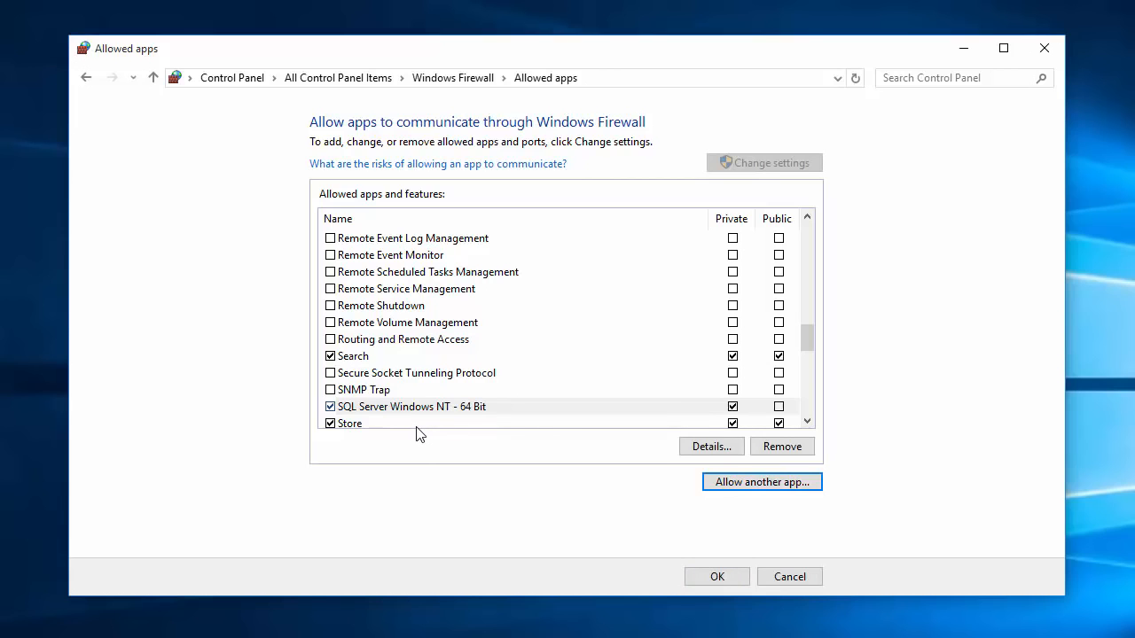
# - Save the allowed-apps change with sqlservr allowed on private networks and close Windows Firewall
pyautogui.click(712, 576)
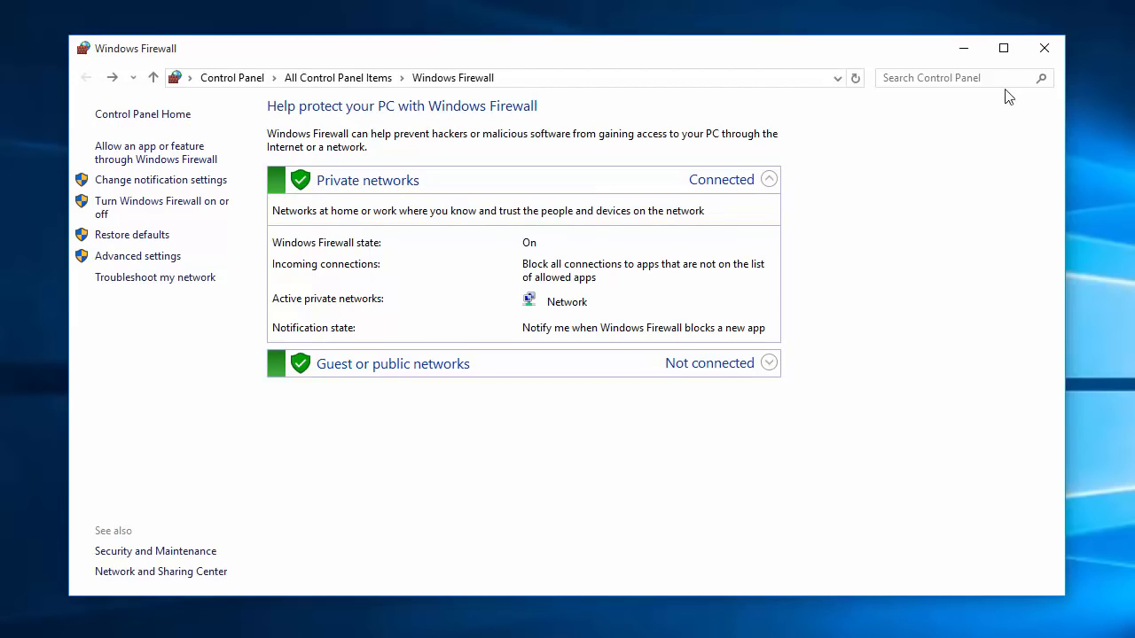
pyautogui.click(1042, 49)
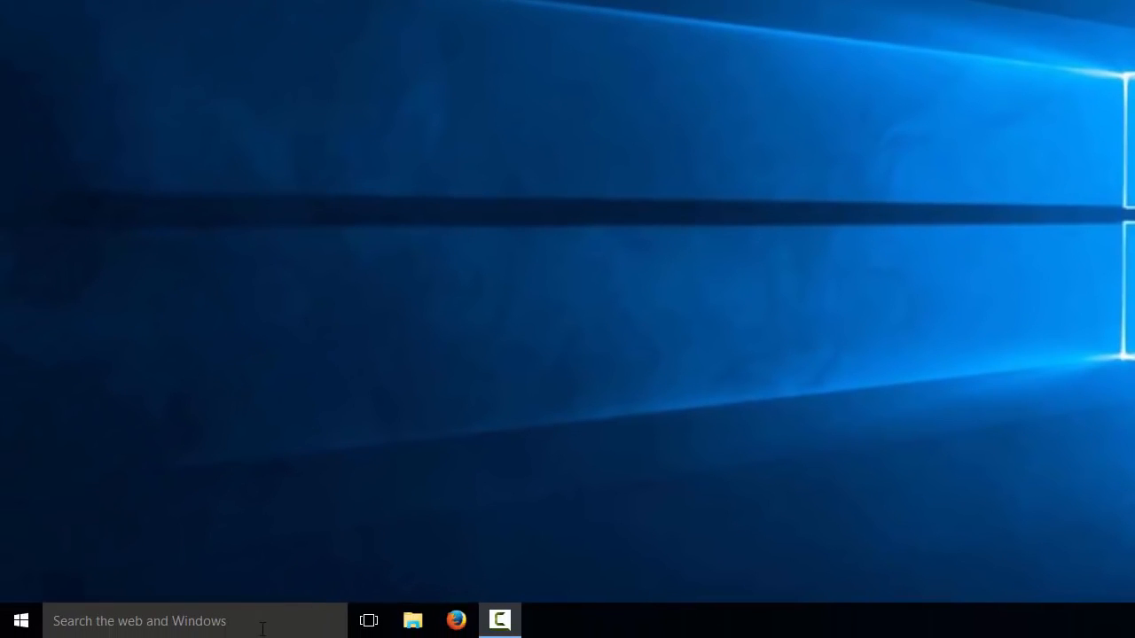
# - Find 'sql server' to launch SSMS 2014, connect to the local Database Engine, and expand Databases
pyautogui.click(263, 629)
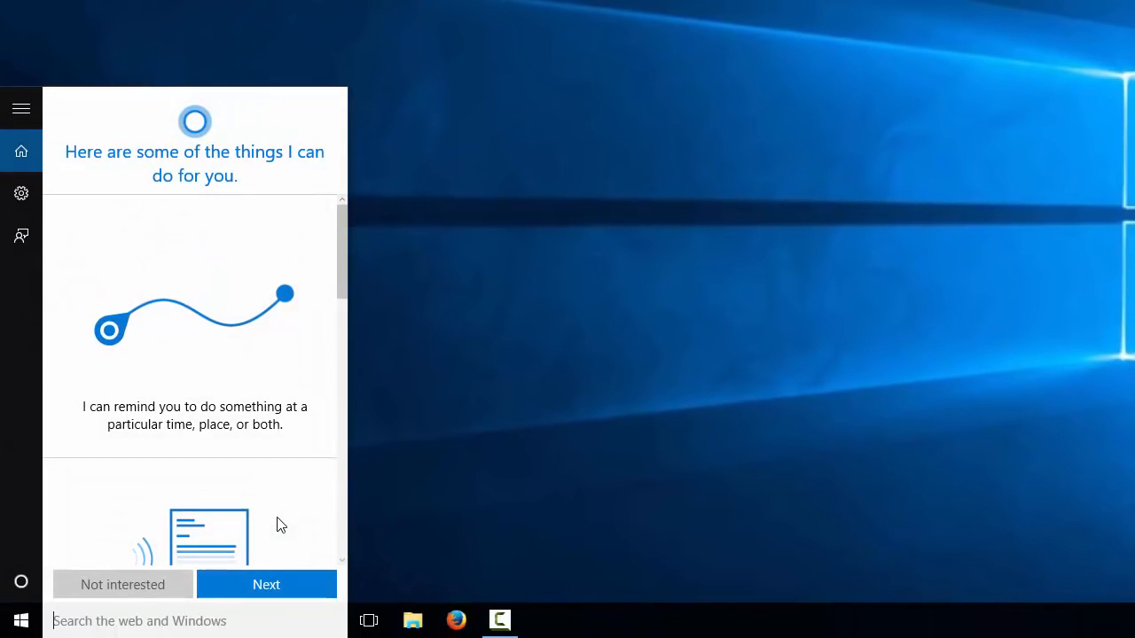
pyautogui.write('sql ser')
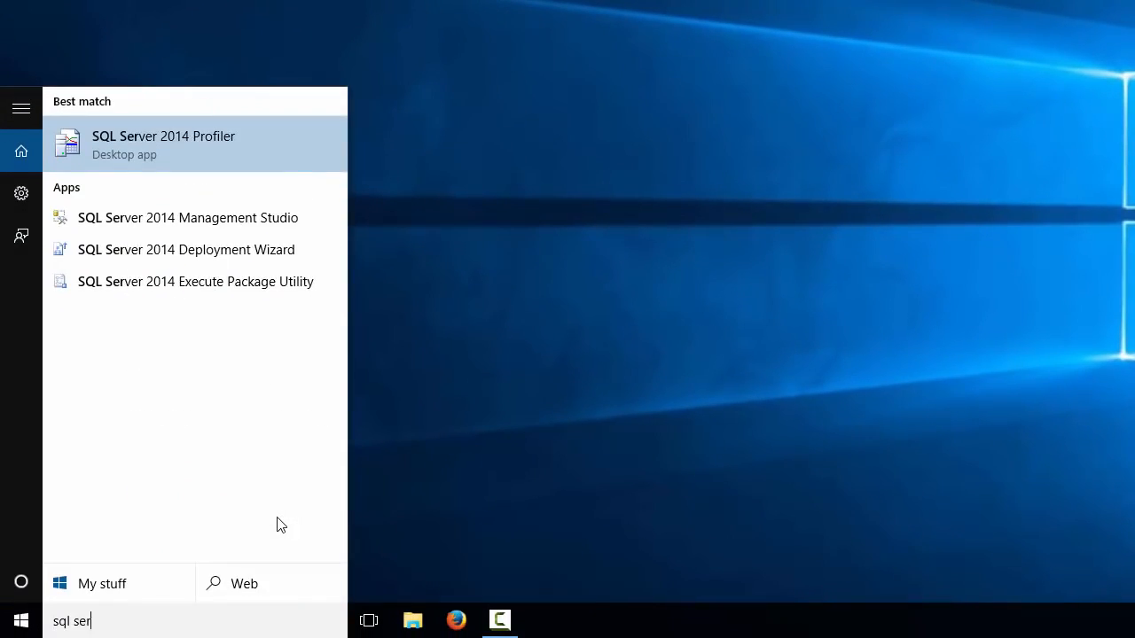
pyautogui.write('ver')
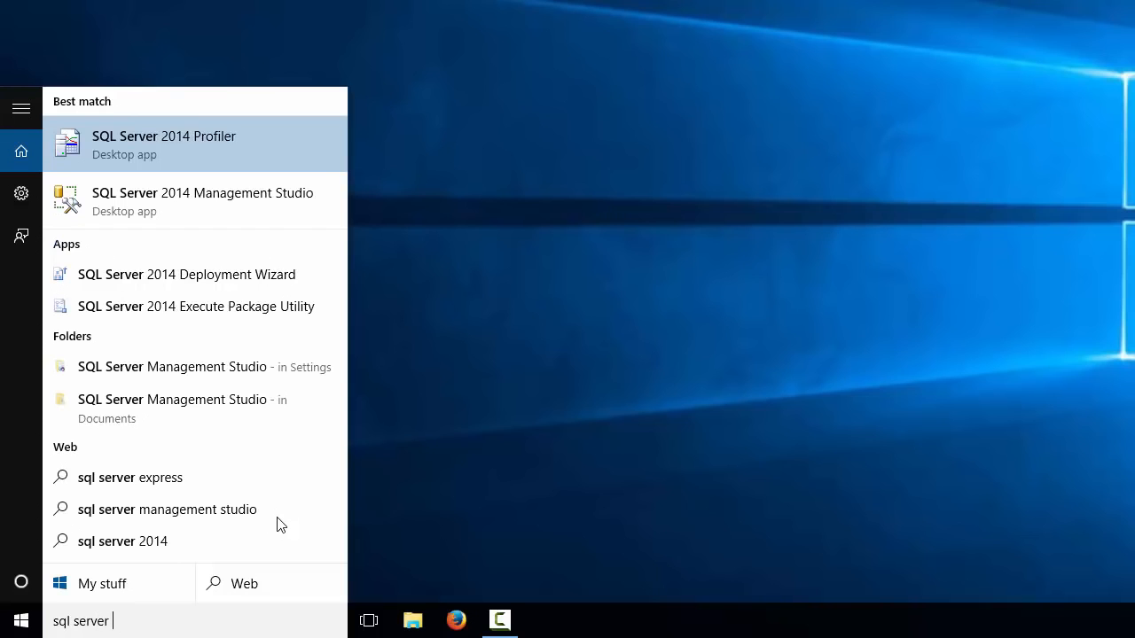
pyautogui.click(199, 200)
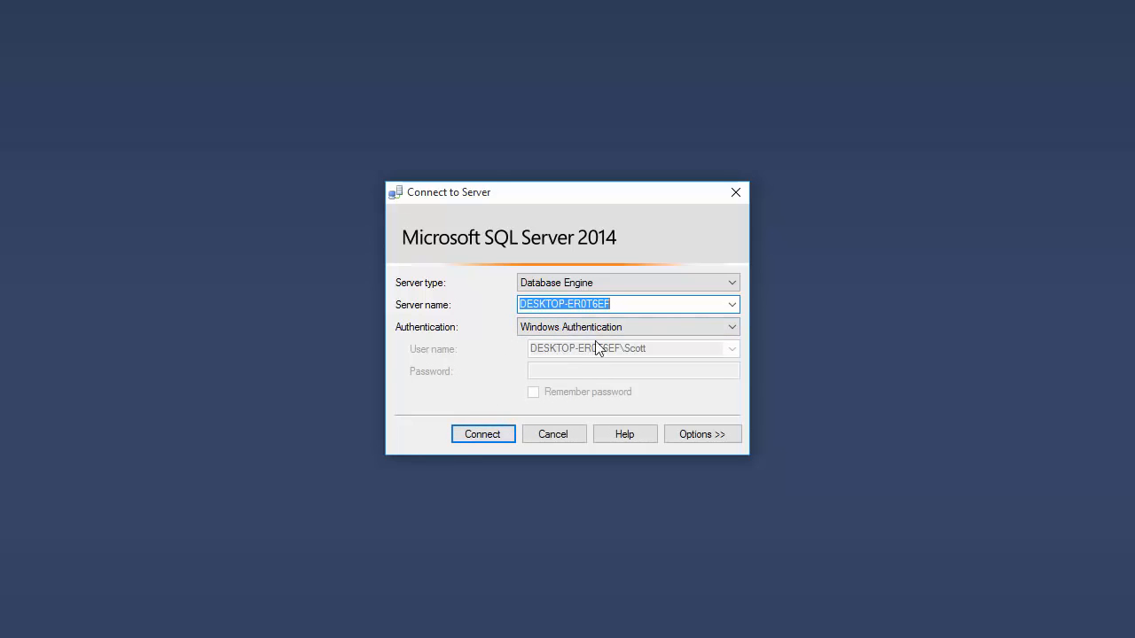
pyautogui.click(483, 436)
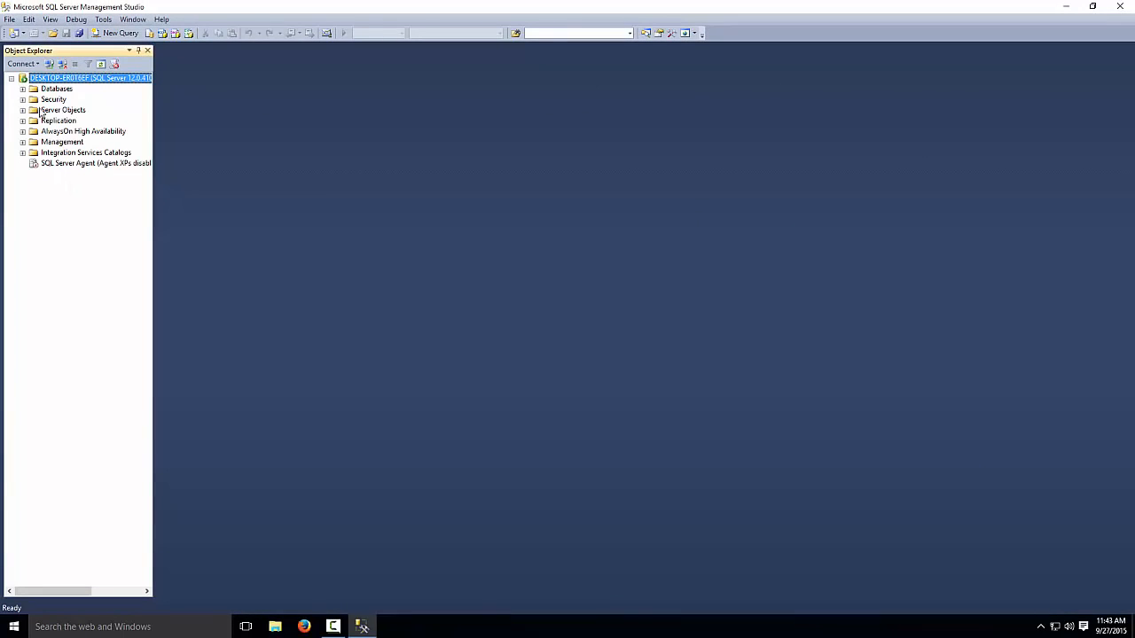
pyautogui.click(22, 88)
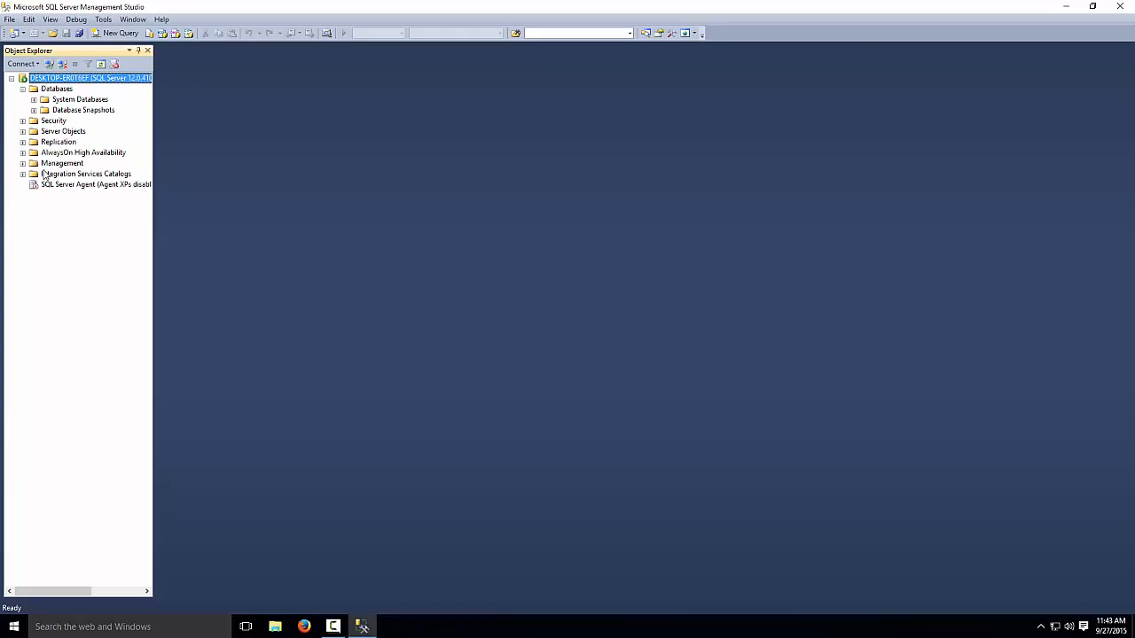